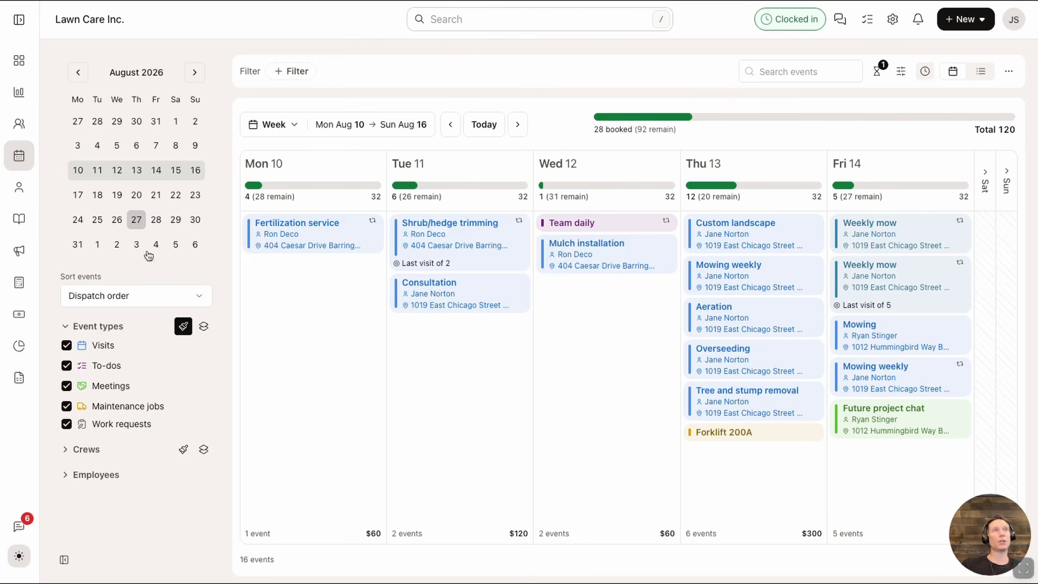
Hide and restore the schedule's side panel, and page the mini calendar one month forward and back to August 2026.
{"action": "left_click", "coordinate": [64, 559]}
{"action": "left_click", "coordinate": [68, 560]}
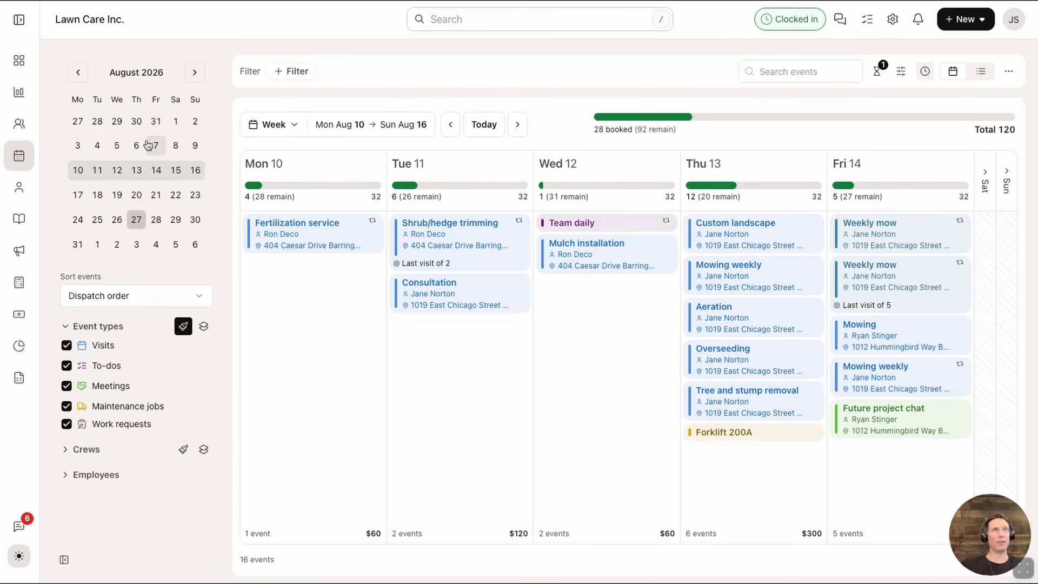
{"action": "left_click", "coordinate": [194, 72]}
{"action": "left_click", "coordinate": [77, 72]}
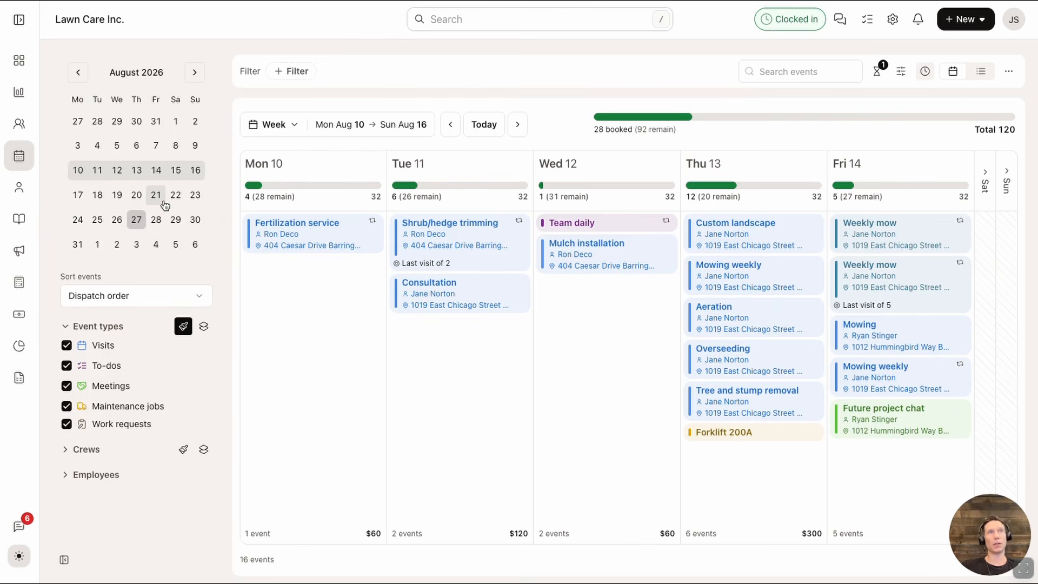
Sort the schedule's events by "Time, earliest first" and review the other sort orders available.
{"action": "left_click", "coordinate": [142, 296]}
{"action": "left_click", "coordinate": [138, 323]}
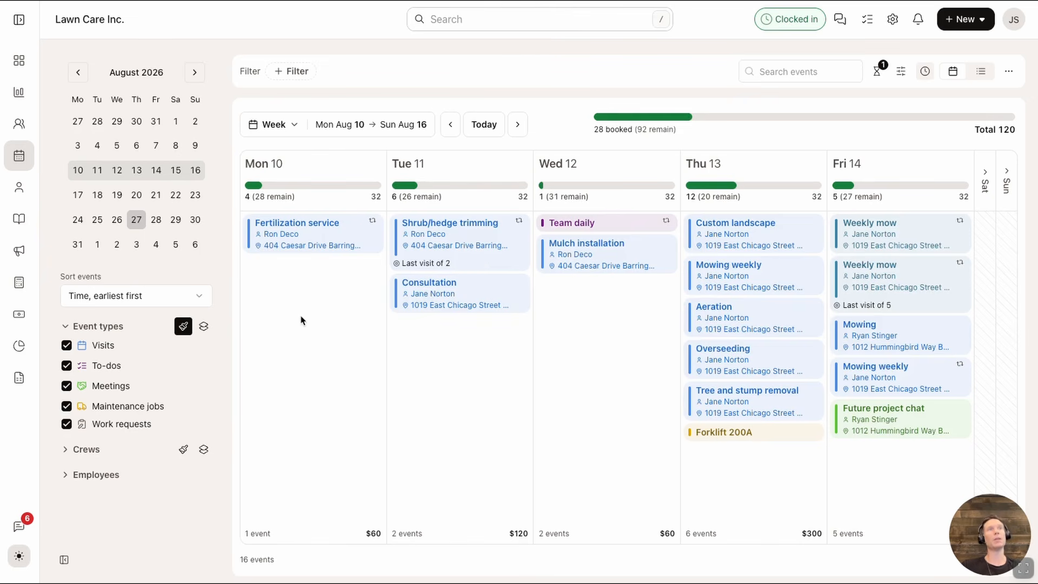
{"action": "left_click", "coordinate": [174, 301]}
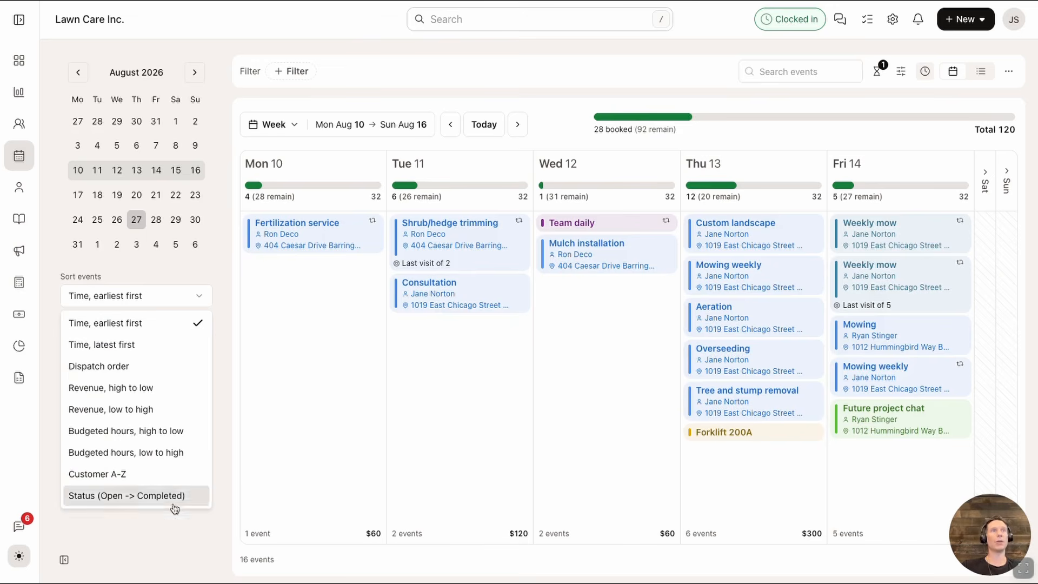
{"action": "left_click", "coordinate": [148, 537]}
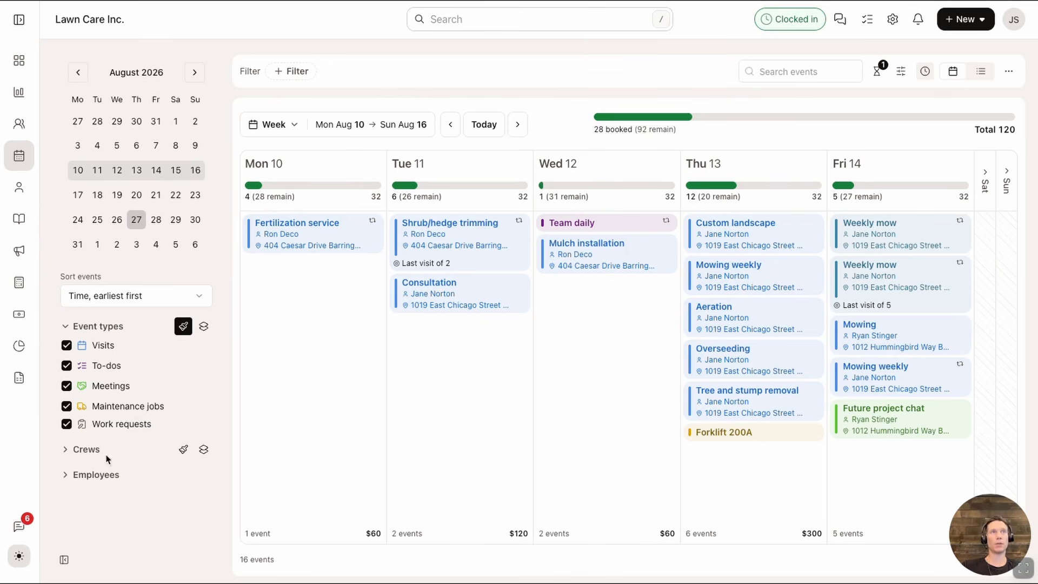
Filter out the Visits and To-dos event types and the North and South crews in turn, restoring each to the schedule.
{"action": "left_click", "coordinate": [66, 345]}
{"action": "left_click", "coordinate": [67, 345]}
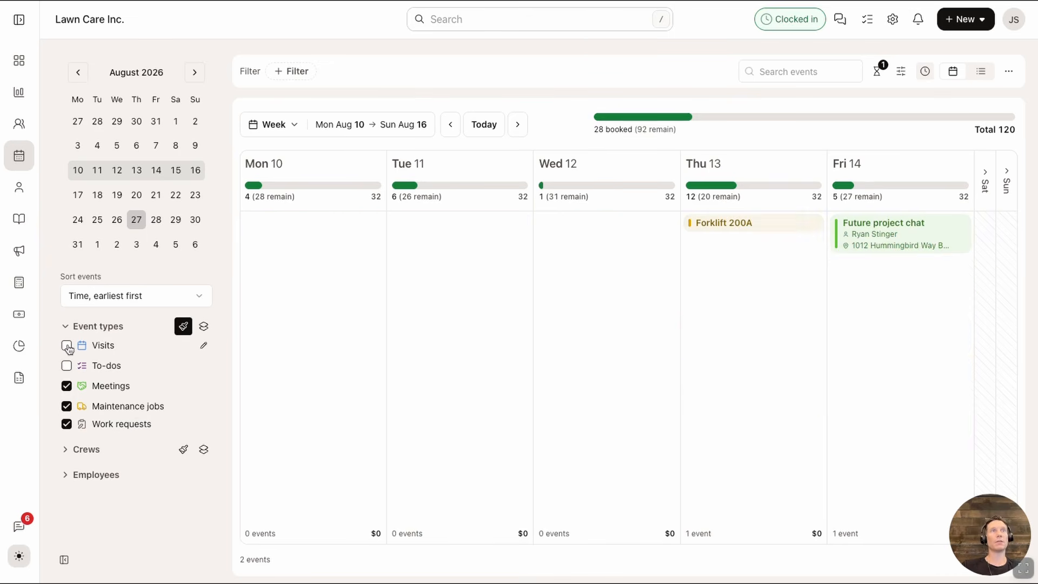
{"action": "left_click", "coordinate": [68, 450]}
{"action": "left_click", "coordinate": [66, 466]}
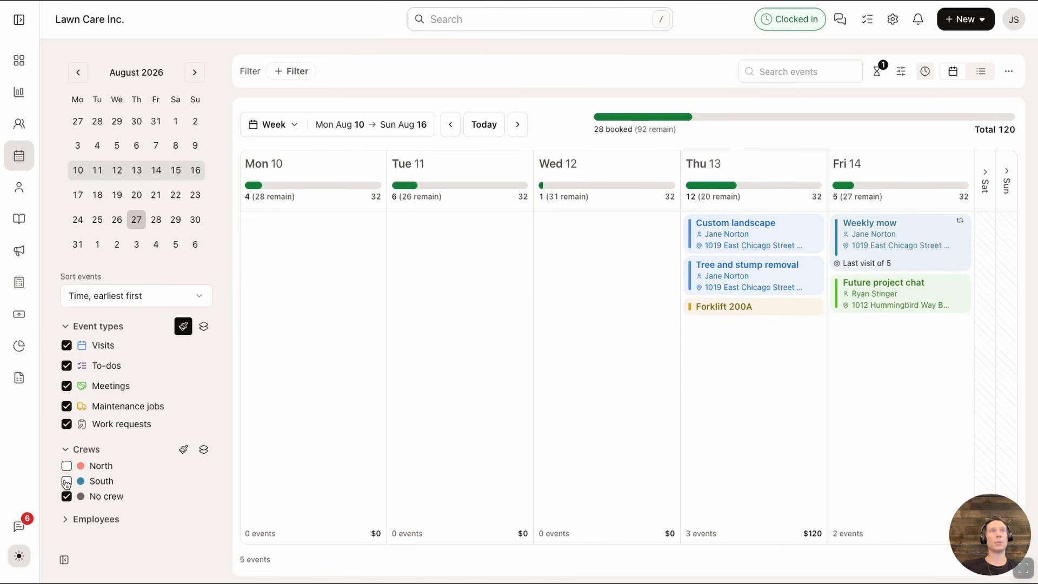
{"action": "left_click", "coordinate": [67, 466]}
{"action": "left_click", "coordinate": [75, 448]}
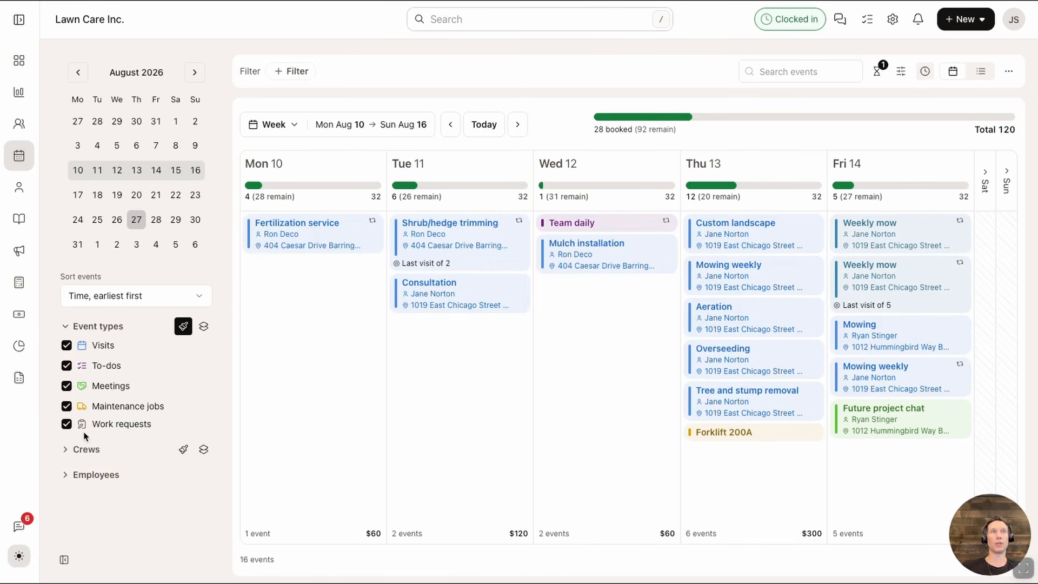
Filter out the first two employees' events, restore them, and collapse the employee list.
{"action": "left_click", "coordinate": [66, 475]}
{"action": "left_click", "coordinate": [66, 488]}
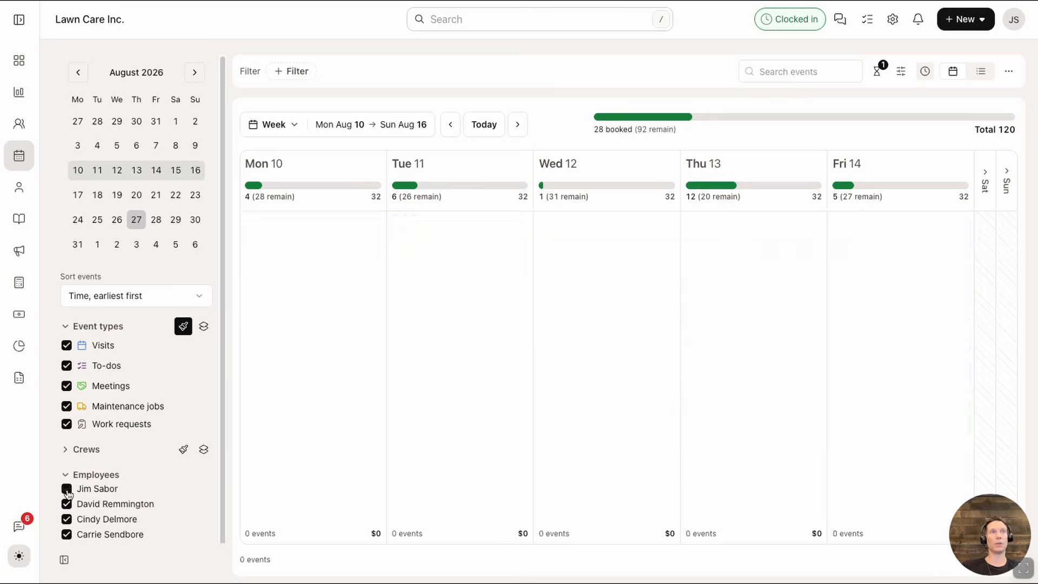
{"action": "left_click", "coordinate": [66, 504]}
{"action": "left_click", "coordinate": [66, 503]}
{"action": "left_click", "coordinate": [67, 489]}
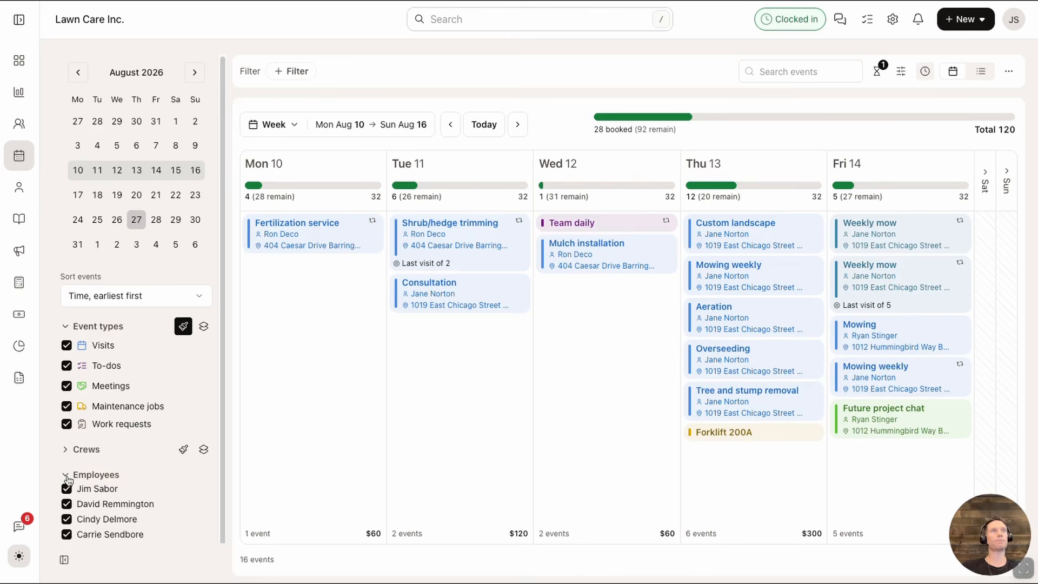
{"action": "left_click", "coordinate": [66, 475]}
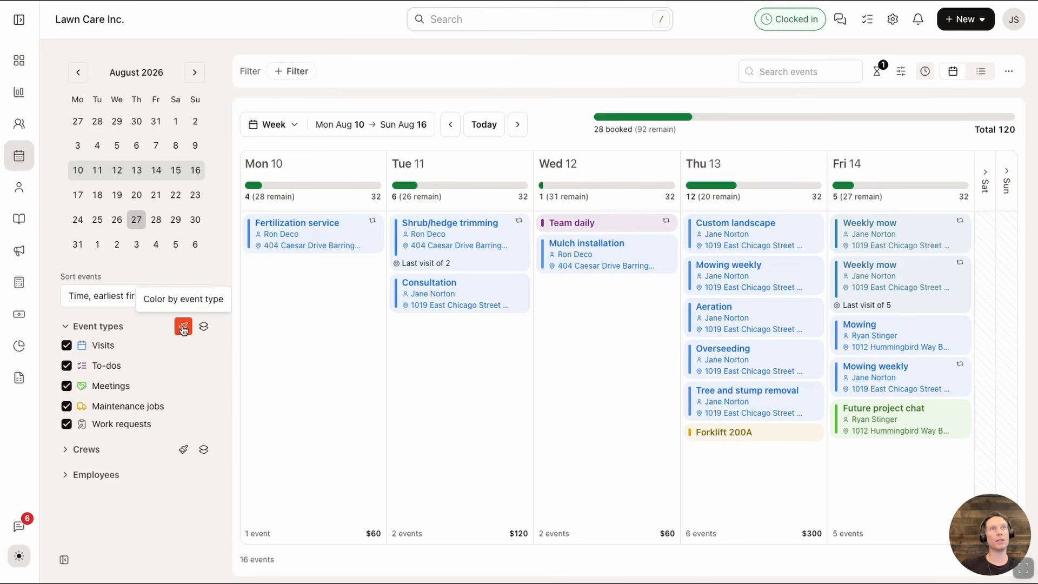
Color events by event type and try pink shades for Visits before setting their color to light blue #93C4FD.
{"action": "left_click", "coordinate": [183, 328]}
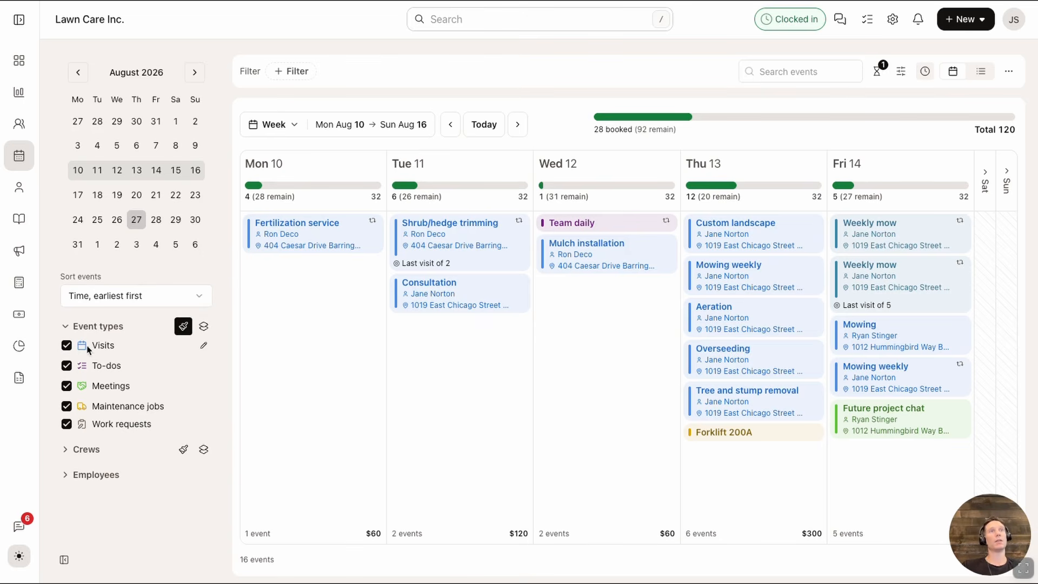
{"action": "left_click", "coordinate": [205, 348]}
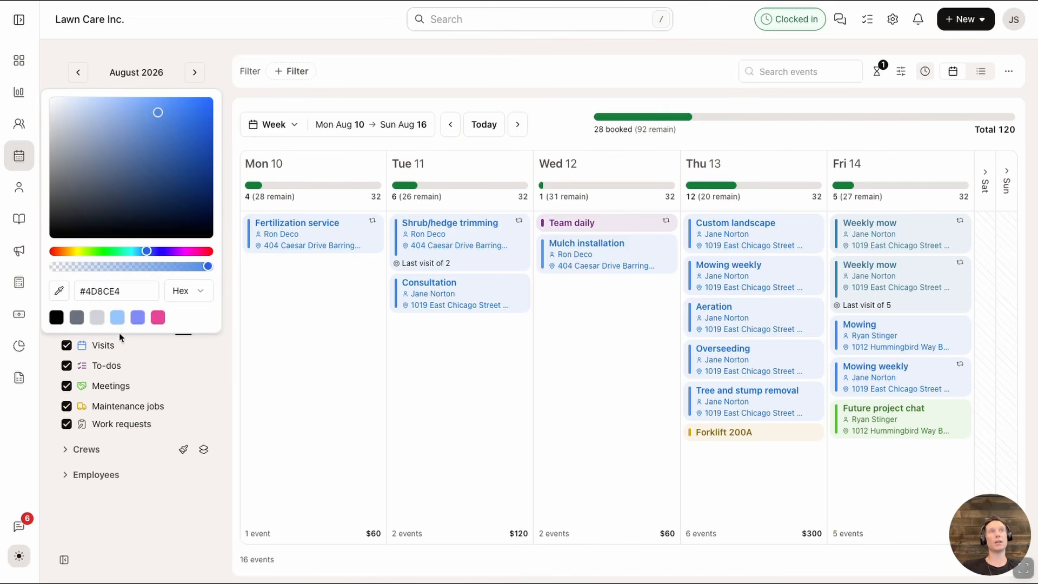
{"action": "left_click", "coordinate": [158, 317]}
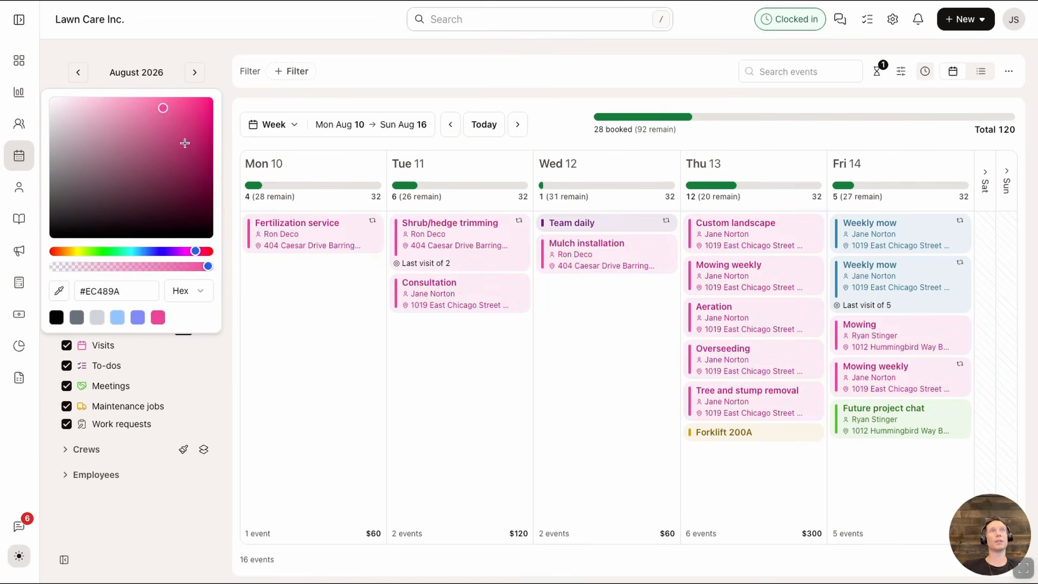
{"action": "left_click", "coordinate": [192, 126]}
{"action": "left_click", "coordinate": [134, 142]}
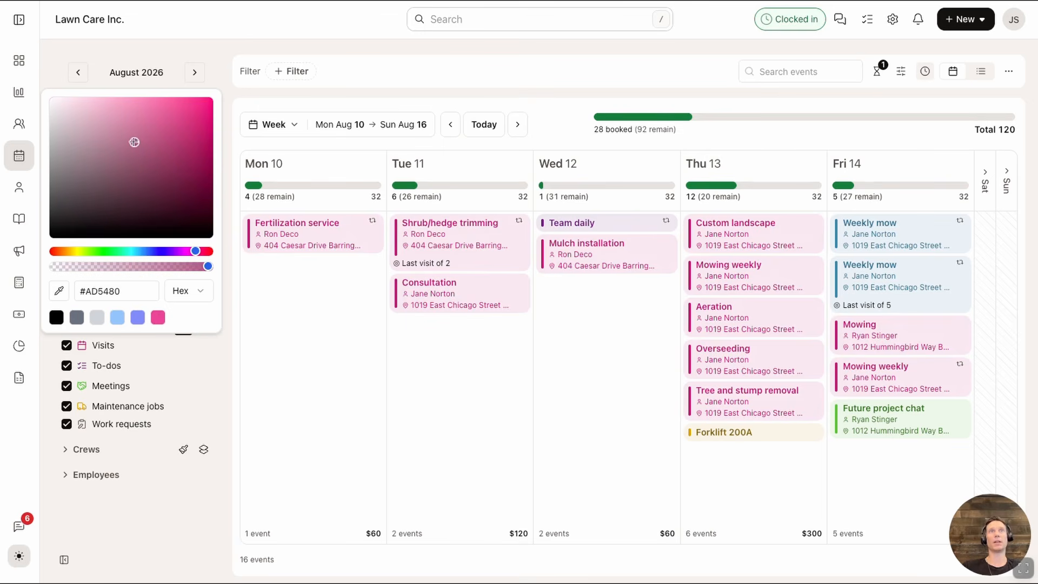
{"action": "left_click", "coordinate": [116, 318]}
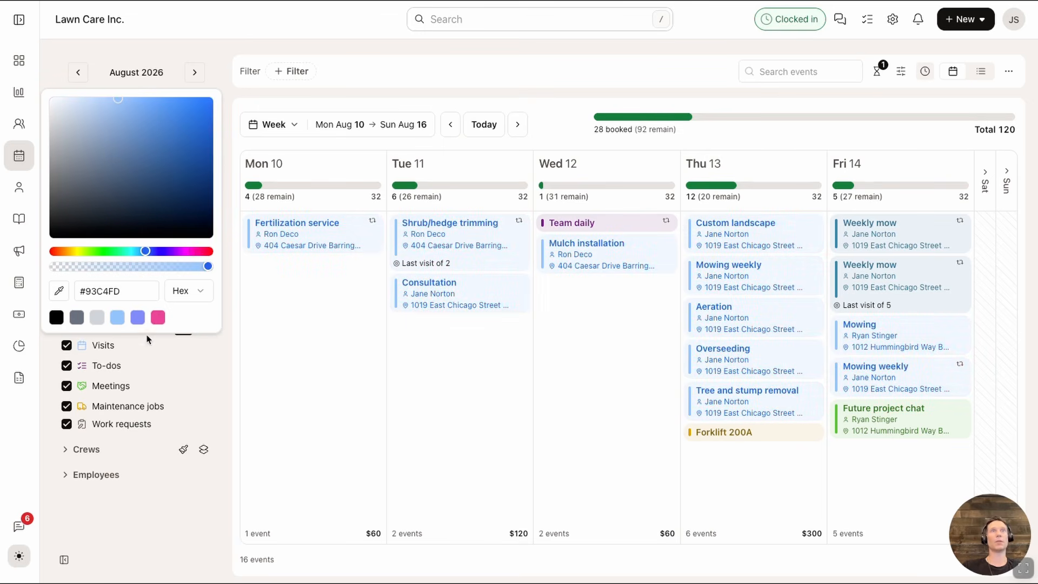
{"action": "left_click", "coordinate": [177, 358]}
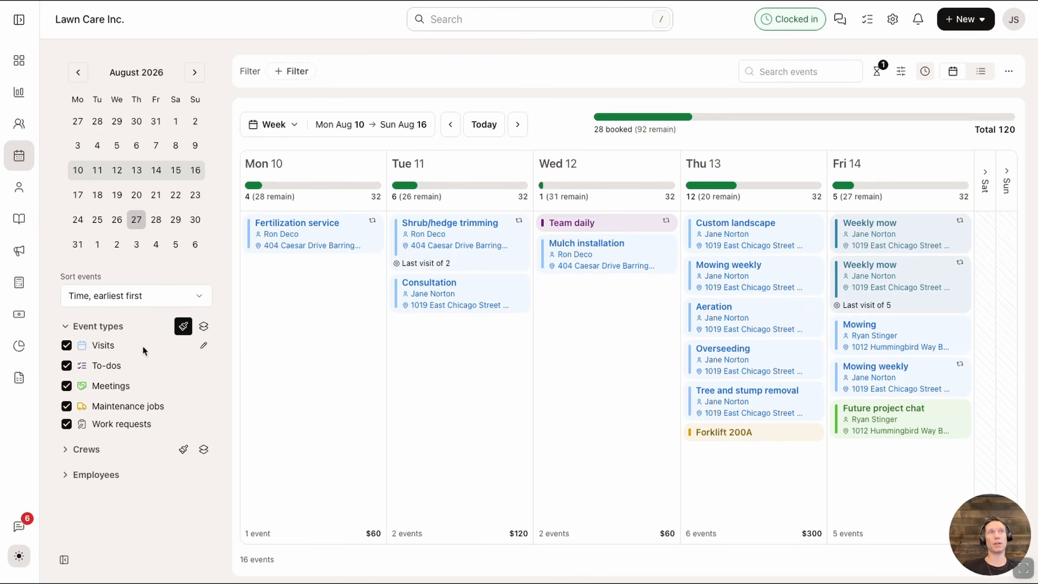
Group the week's events by event type, collapse the event type list and expand the crew list.
{"action": "left_click", "coordinate": [204, 327]}
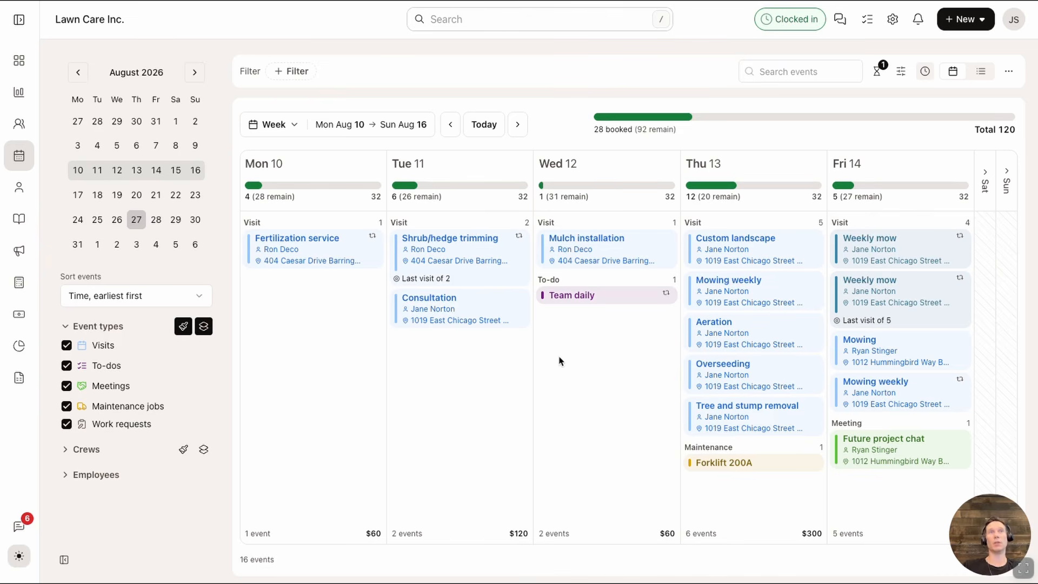
{"action": "left_click", "coordinate": [66, 328]}
{"action": "left_click", "coordinate": [65, 354]}
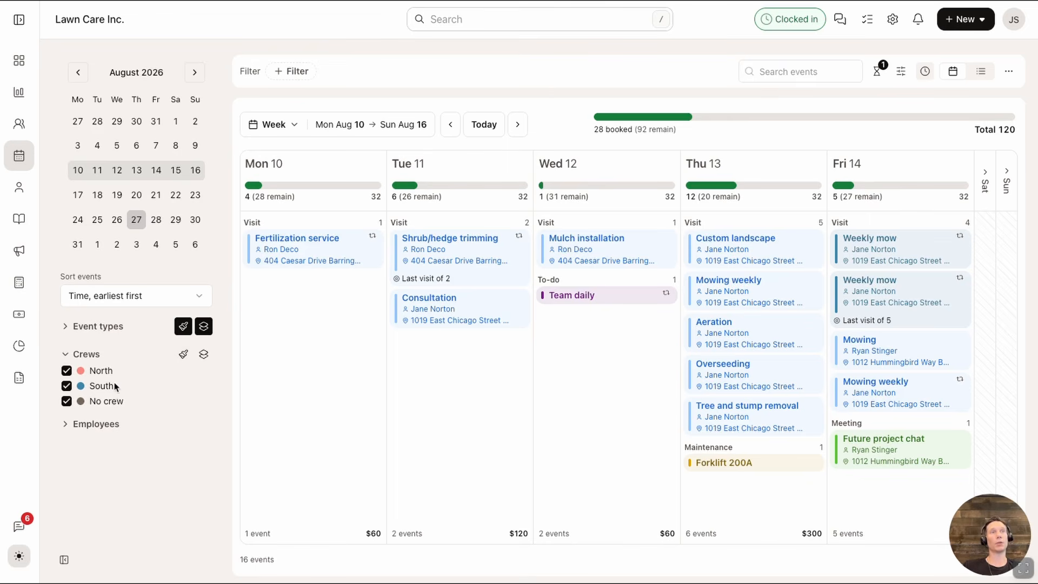
Color and group the week's events by crew, and collapse the crew list.
{"action": "left_click", "coordinate": [183, 354]}
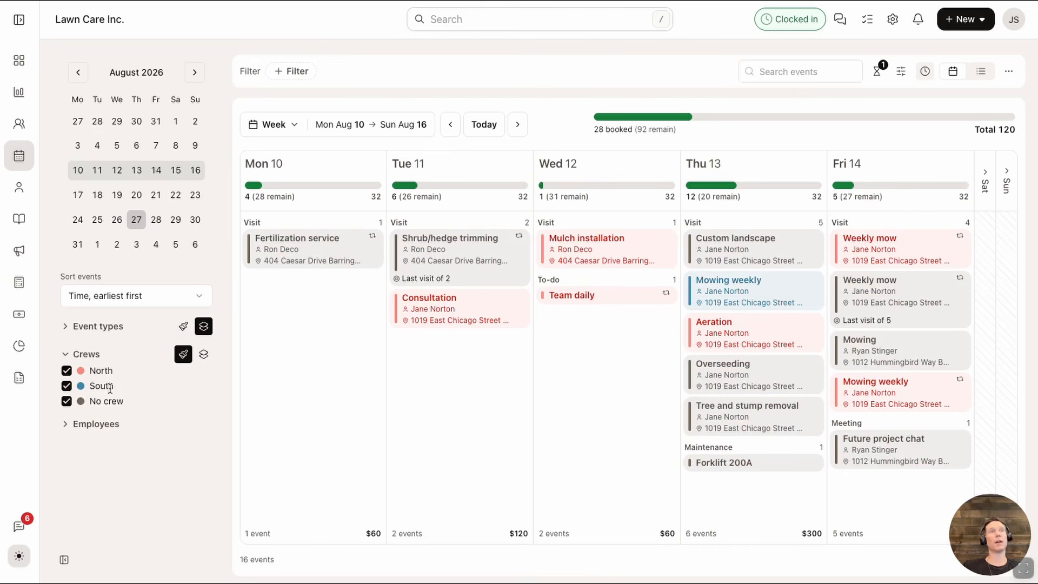
{"action": "left_click_drag", "start_coordinate": [116, 387], "coordinate": [90, 389]}
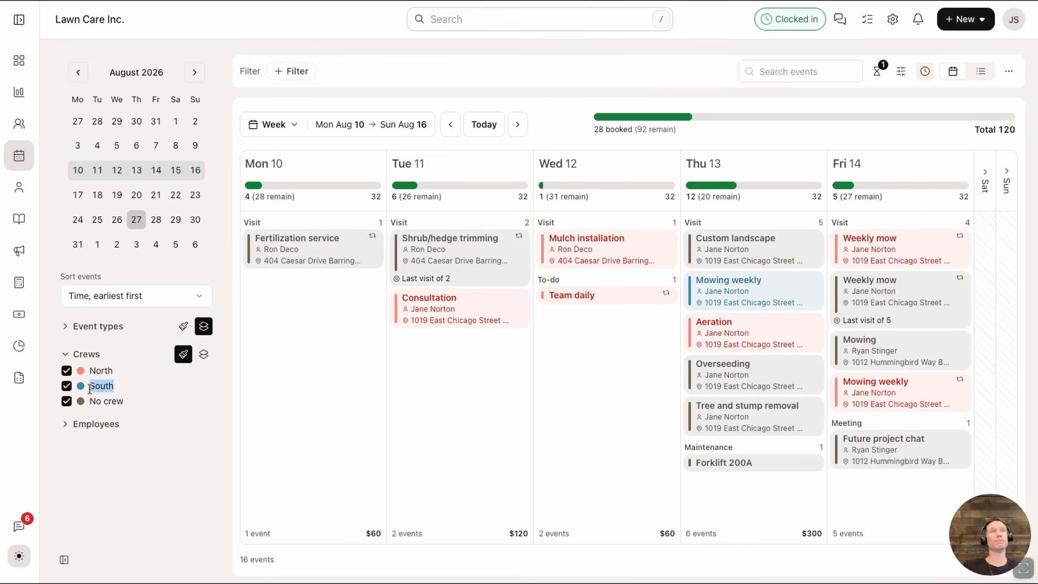
{"action": "left_click", "coordinate": [124, 389]}
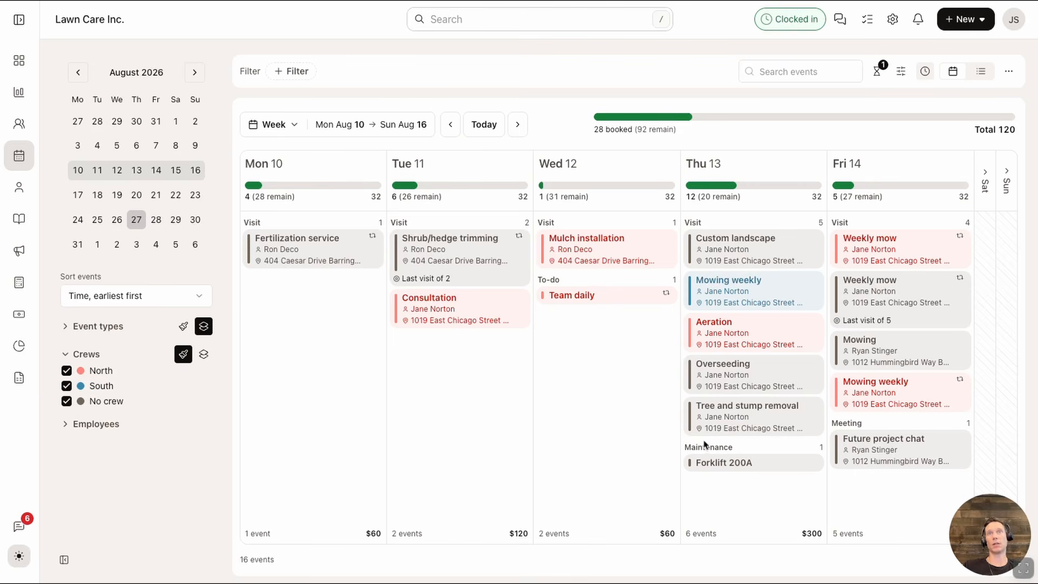
{"action": "left_click", "coordinate": [204, 356]}
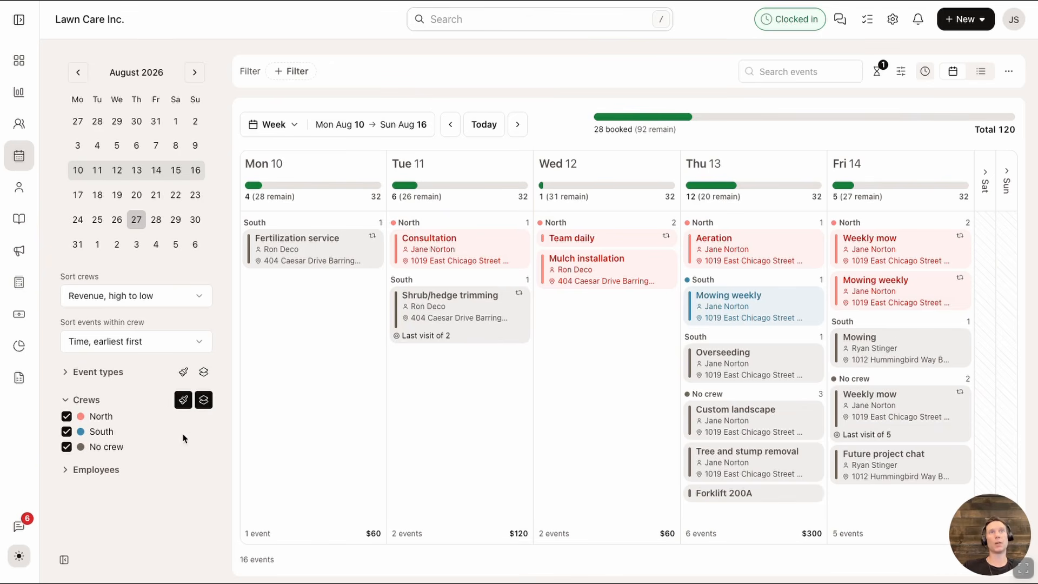
{"action": "left_click", "coordinate": [66, 400]}
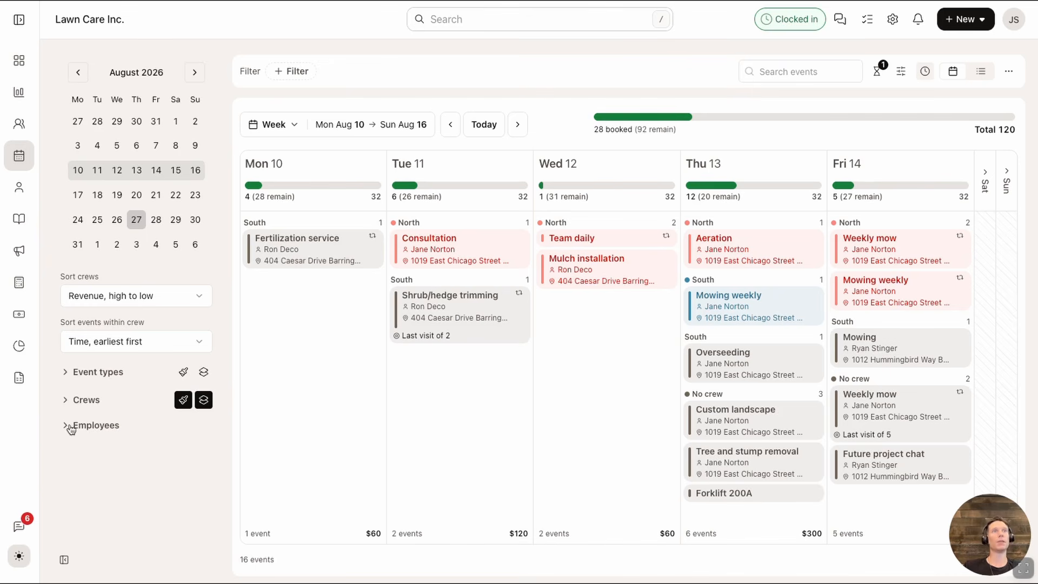
Expand the employee list, switch the first employee's events off and back on, and collapse the list.
{"action": "left_click", "coordinate": [68, 427]}
{"action": "left_click", "coordinate": [67, 439]}
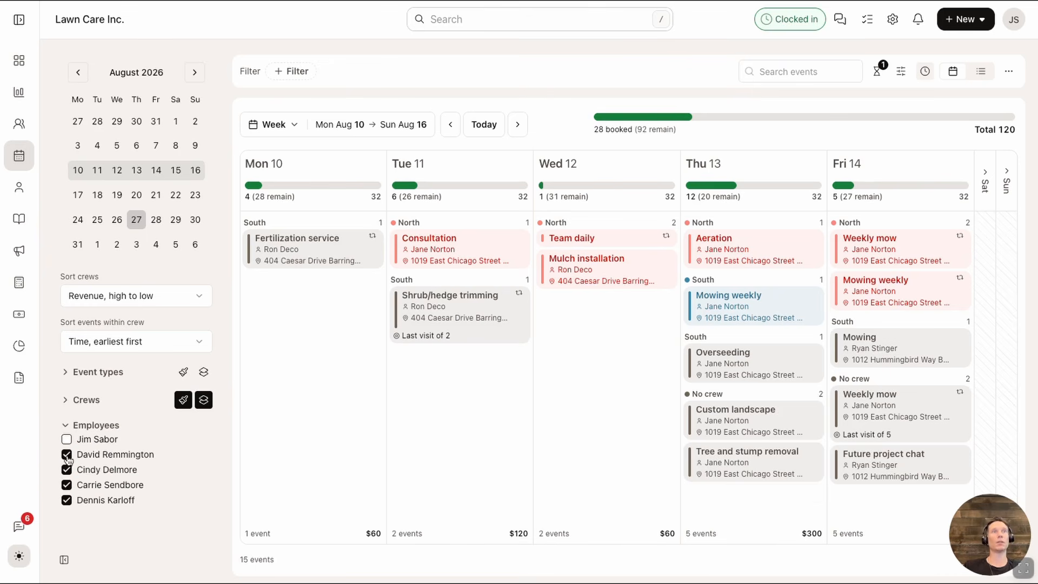
{"action": "left_click", "coordinate": [67, 454]}
{"action": "left_click", "coordinate": [65, 425]}
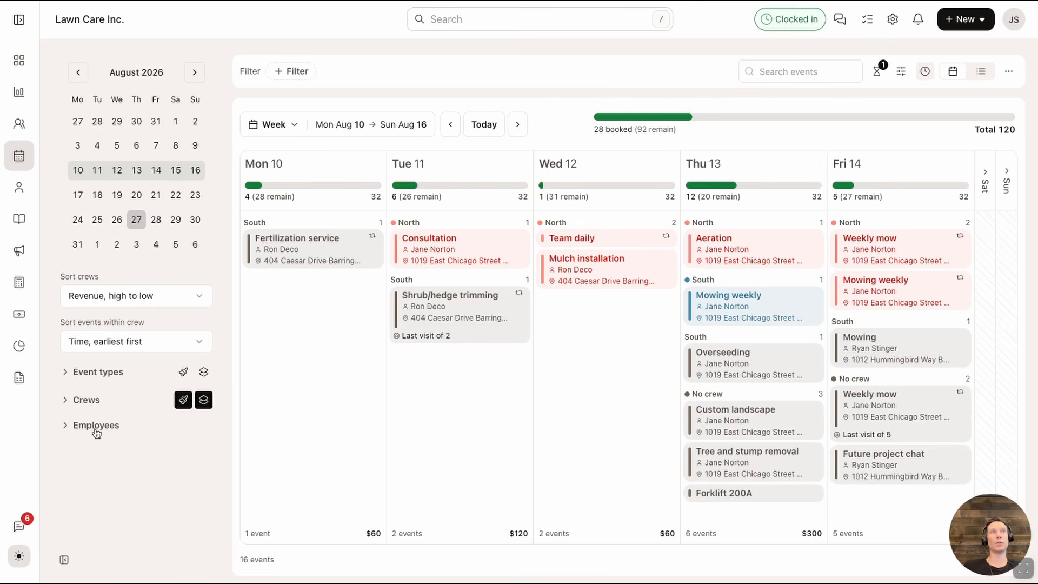
Return to coloring events by event type and remove the grouping by crew.
{"action": "left_click", "coordinate": [181, 372]}
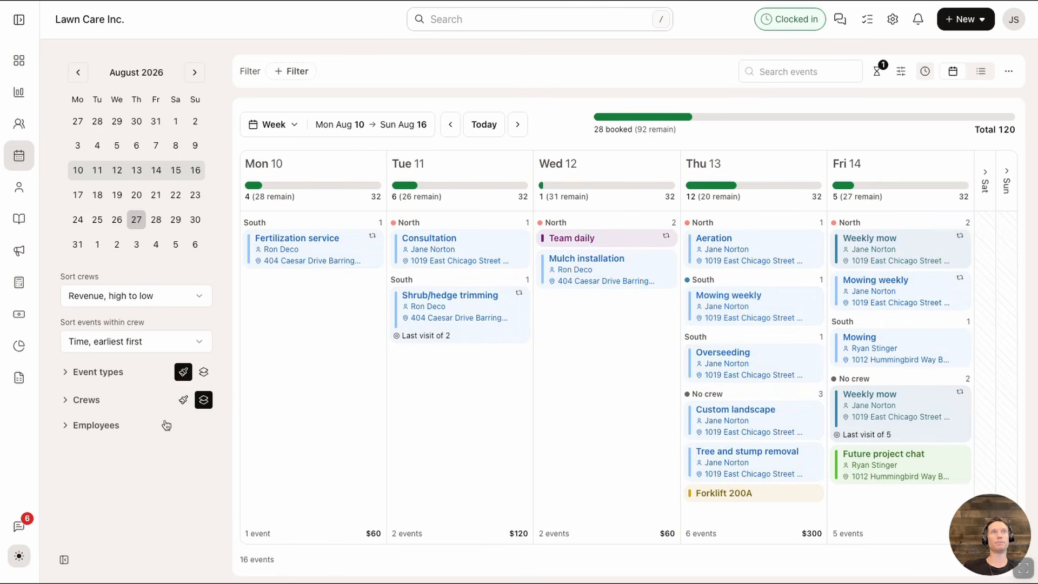
{"action": "left_click", "coordinate": [203, 400]}
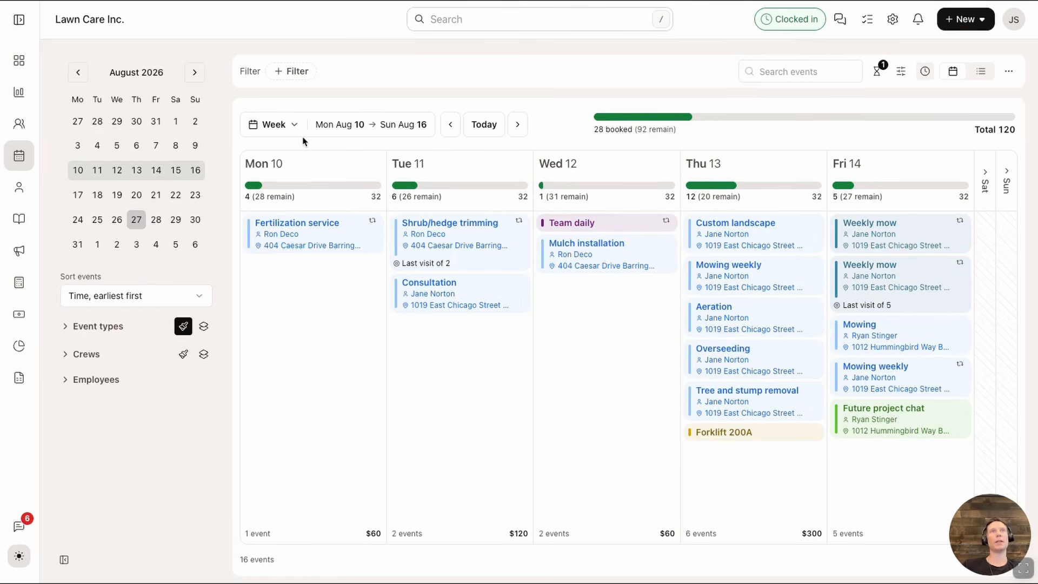
View the schedule by month and by day, return to the week view, and check its date range picker.
{"action": "left_click", "coordinate": [281, 130]}
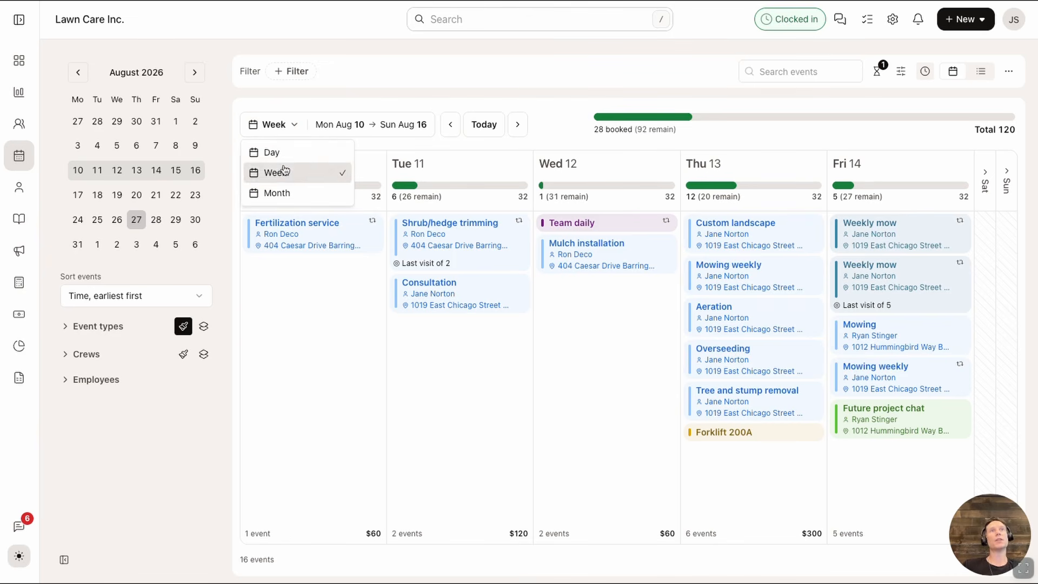
{"action": "left_click", "coordinate": [286, 192]}
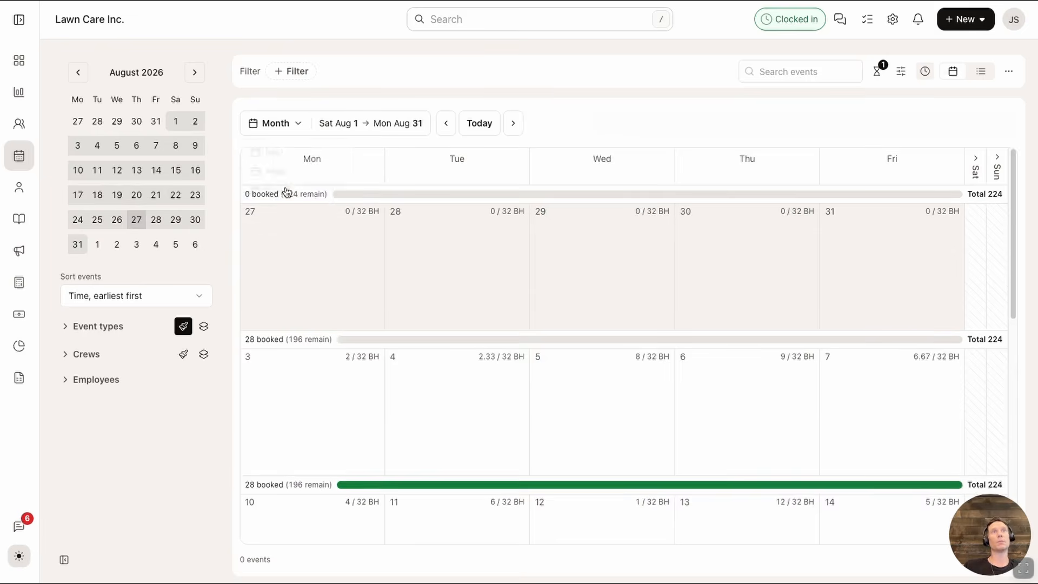
{"action": "left_click", "coordinate": [280, 127]}
{"action": "left_click", "coordinate": [276, 155]}
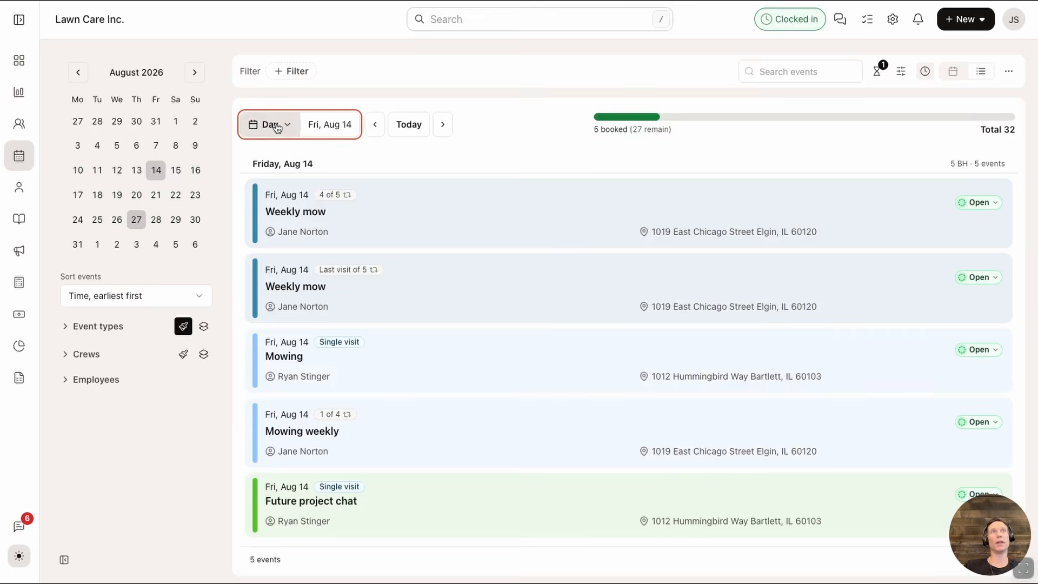
{"action": "left_click", "coordinate": [277, 128]}
{"action": "left_click", "coordinate": [274, 171]}
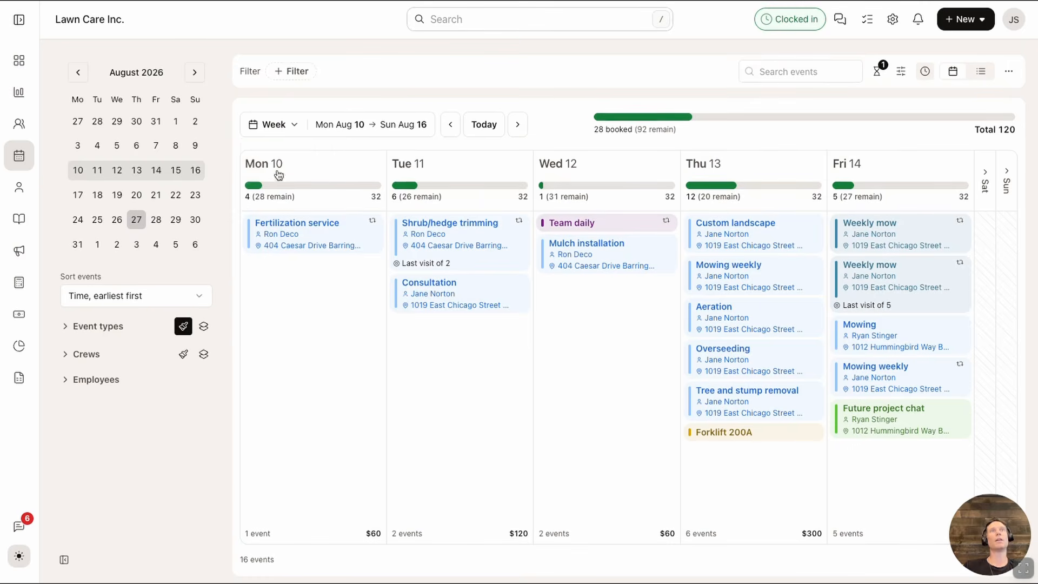
{"action": "left_click", "coordinate": [340, 130]}
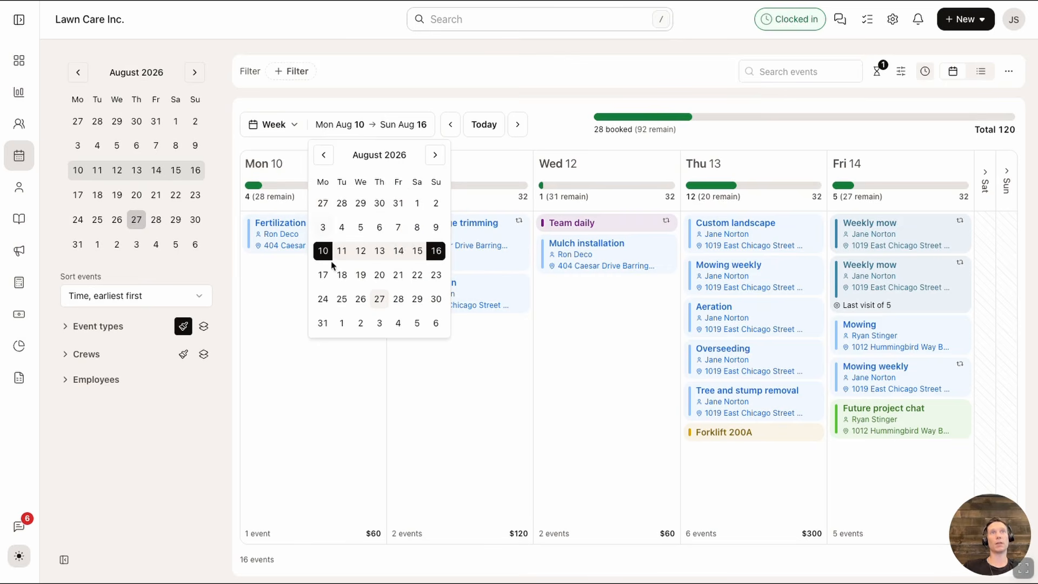
{"action": "left_click", "coordinate": [329, 101]}
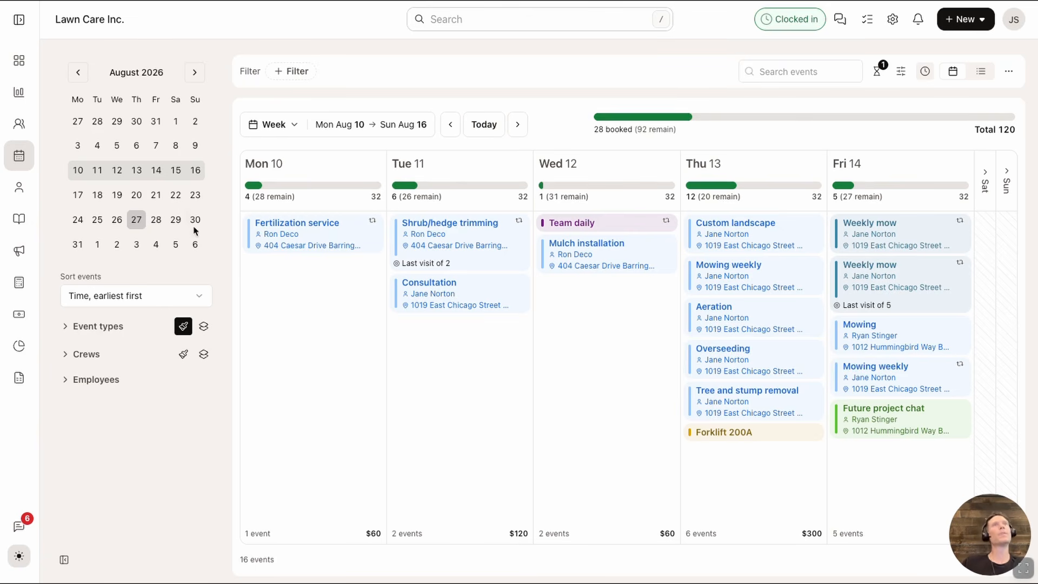
Look through the schedule's filter categories without applying one, and hide the mini calendar and sorting sidebar.
{"action": "left_click", "coordinate": [289, 71]}
{"action": "mouse_move", "coordinate": [292, 110]}
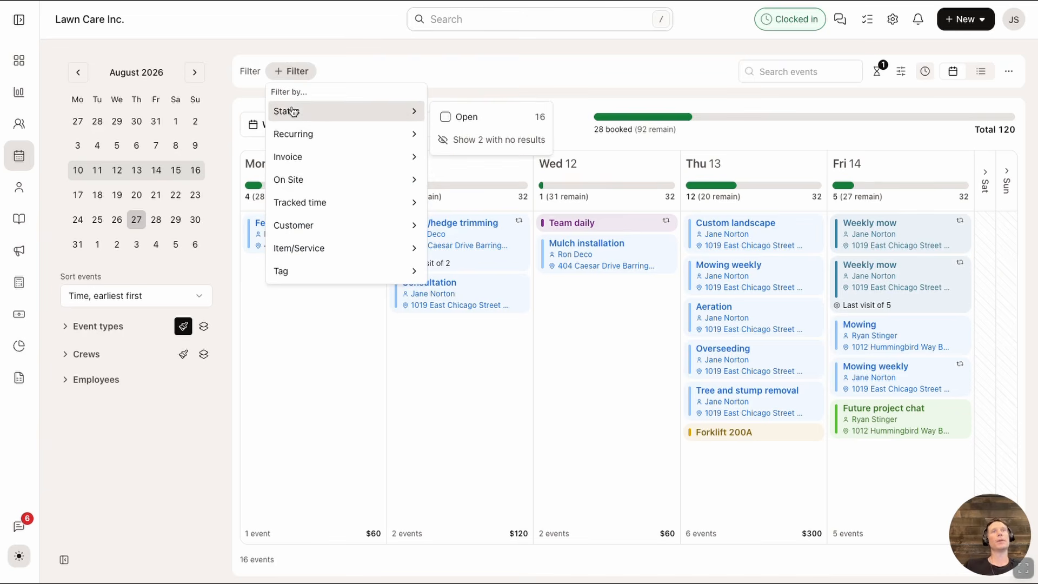
{"action": "mouse_move", "coordinate": [297, 262]}
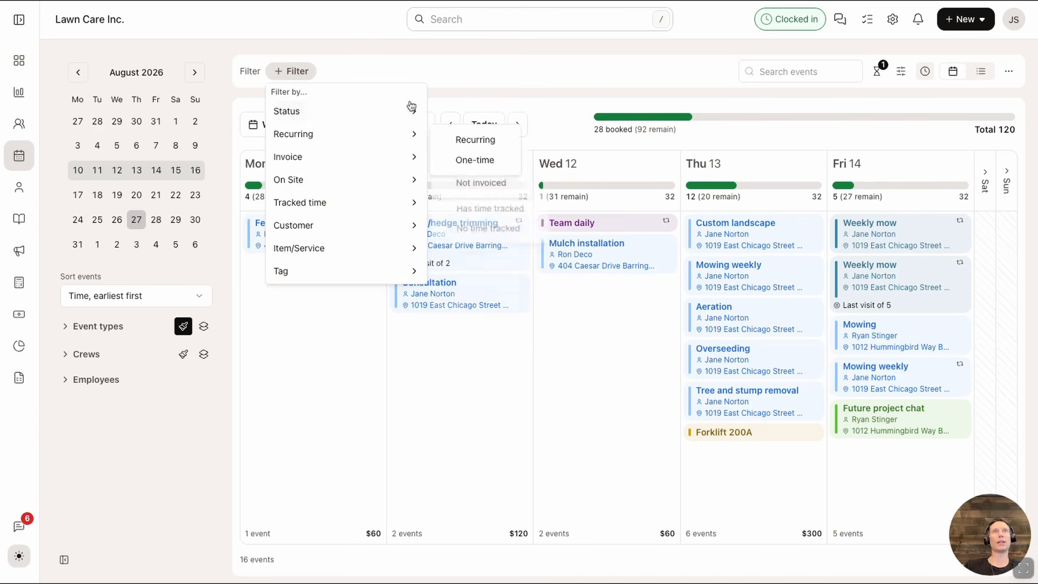
{"action": "left_click", "coordinate": [411, 73]}
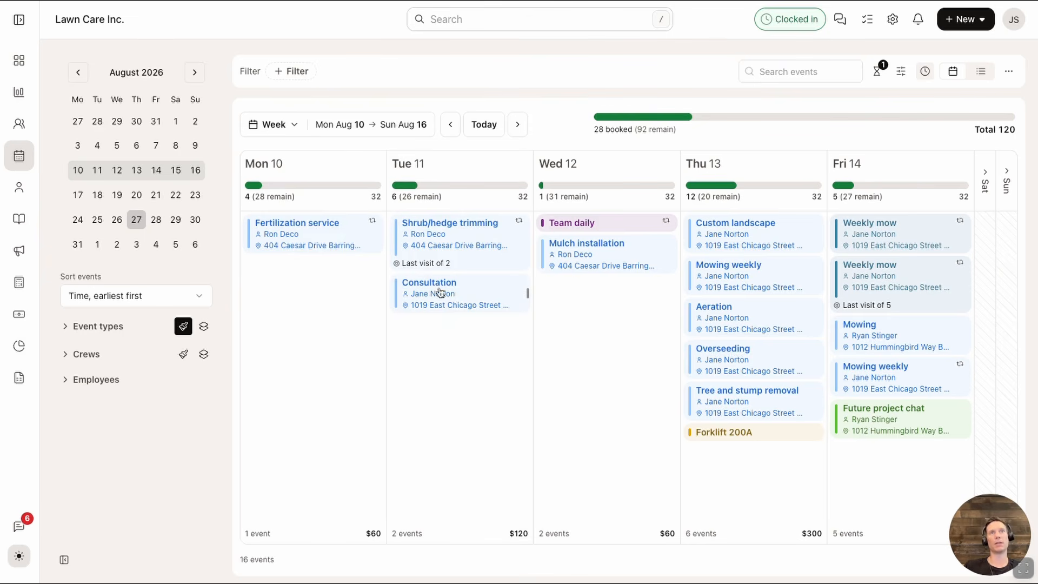
{"action": "left_click", "coordinate": [63, 561]}
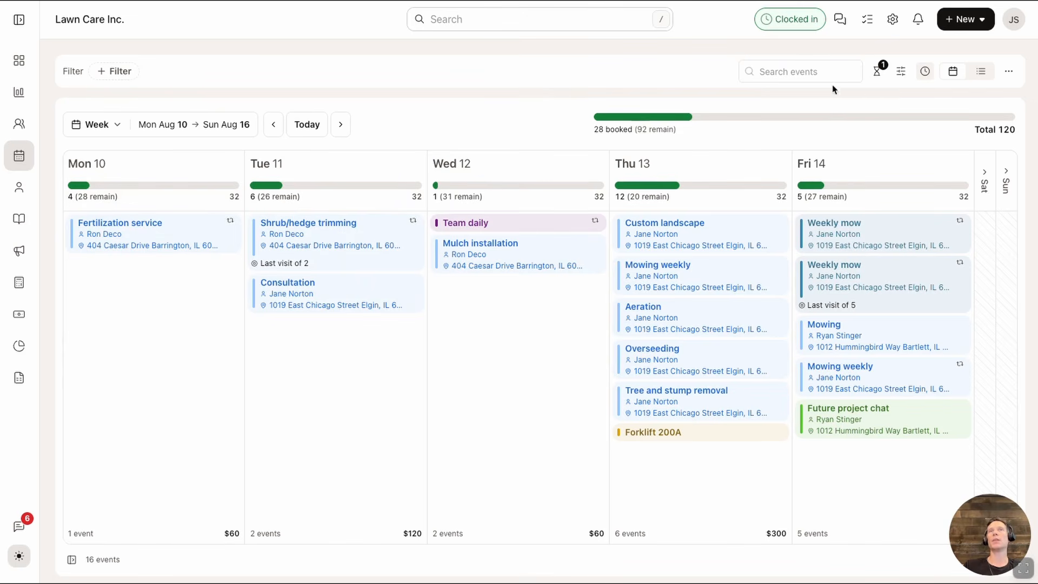
Show the waitlist, check it against the week of Aug 3 to Aug 9, and return to the week of Aug 10.
{"action": "left_click", "coordinate": [812, 79]}
{"action": "left_click", "coordinate": [877, 72]}
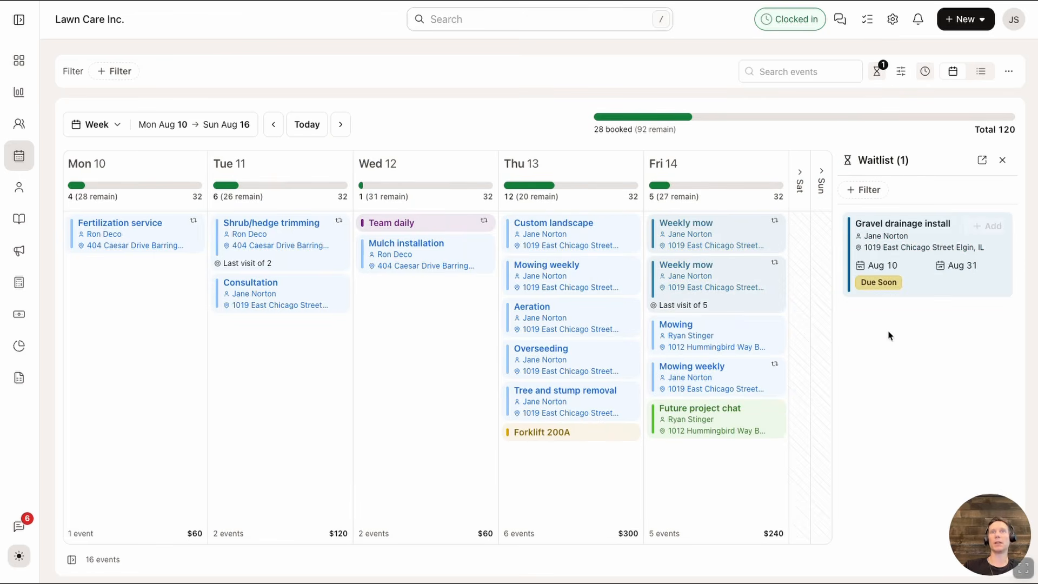
{"action": "mouse_move", "coordinate": [919, 258]}
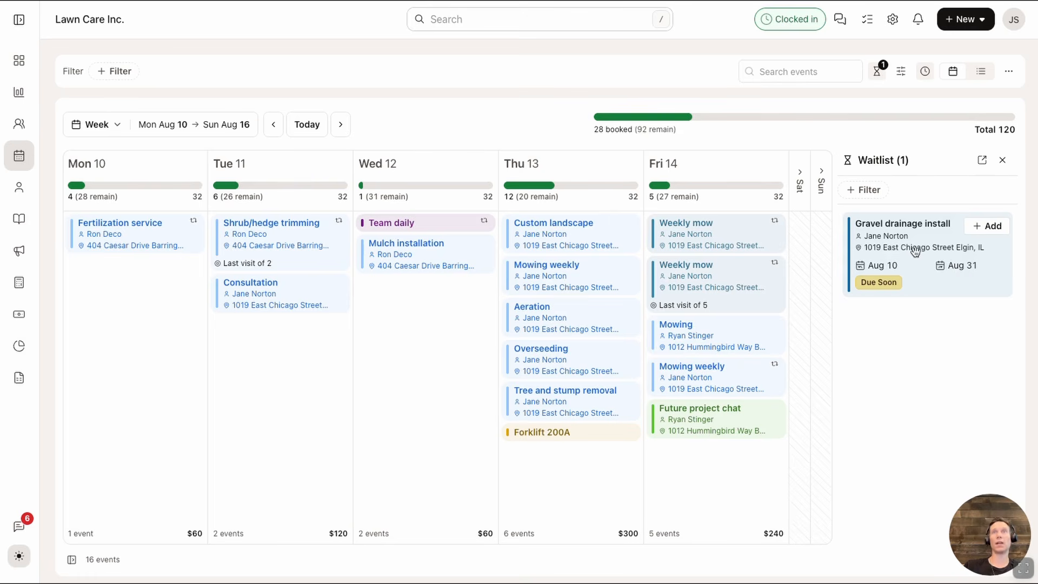
{"action": "left_click", "coordinate": [272, 131]}
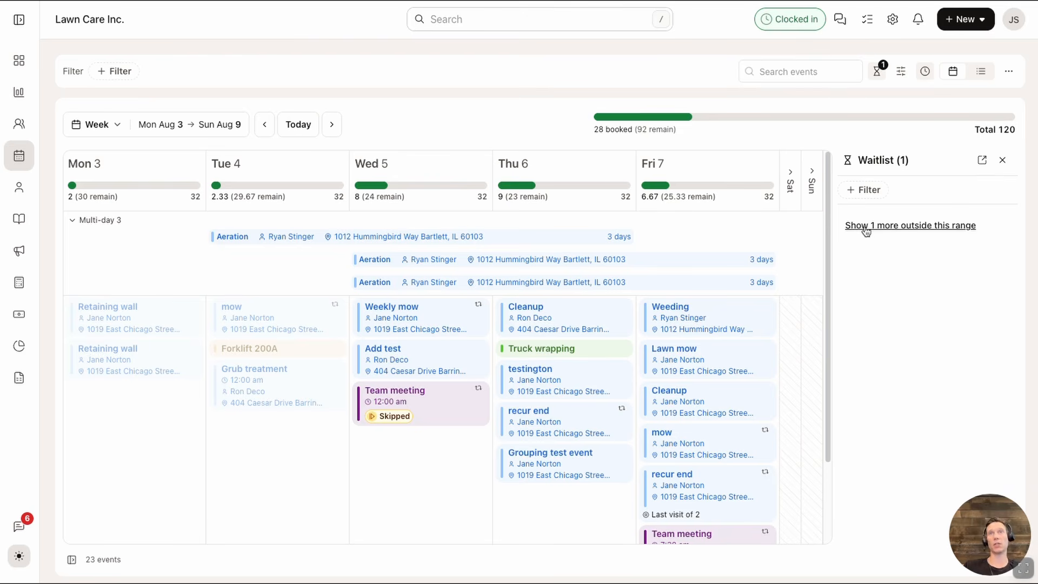
{"action": "left_click", "coordinate": [331, 124]}
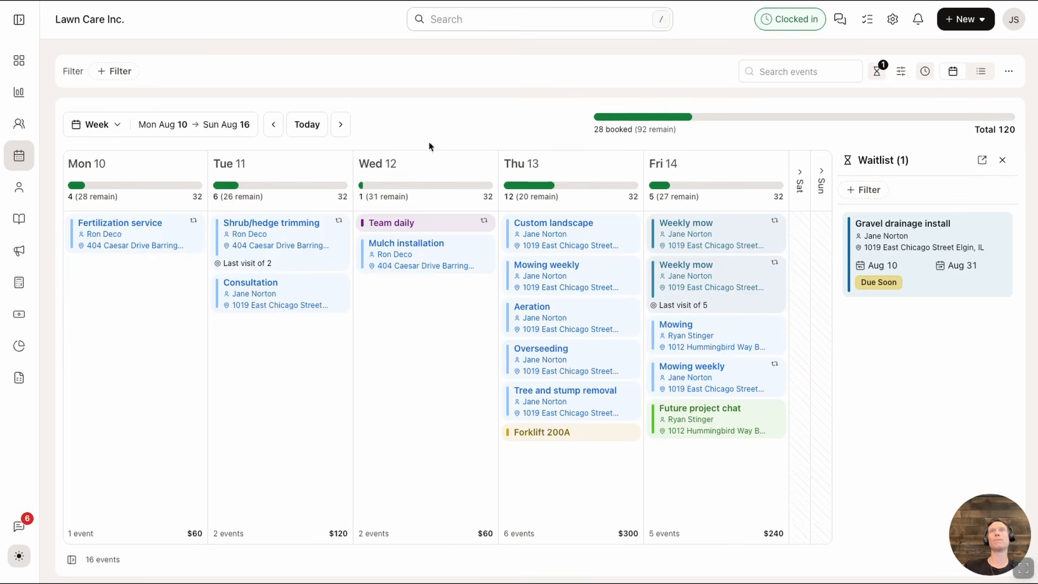
Check the filter options available for the waitlist, and close the waitlist.
{"action": "left_click_drag", "start_coordinate": [905, 285], "coordinate": [918, 265]}
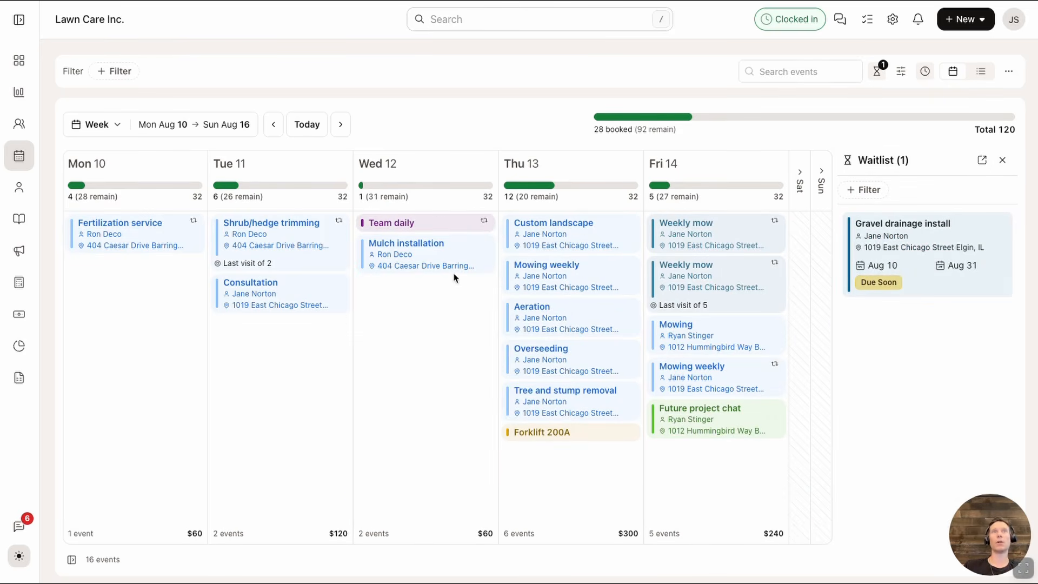
{"action": "left_click_drag", "start_coordinate": [454, 259], "coordinate": [487, 301]}
{"action": "left_click", "coordinate": [876, 195]}
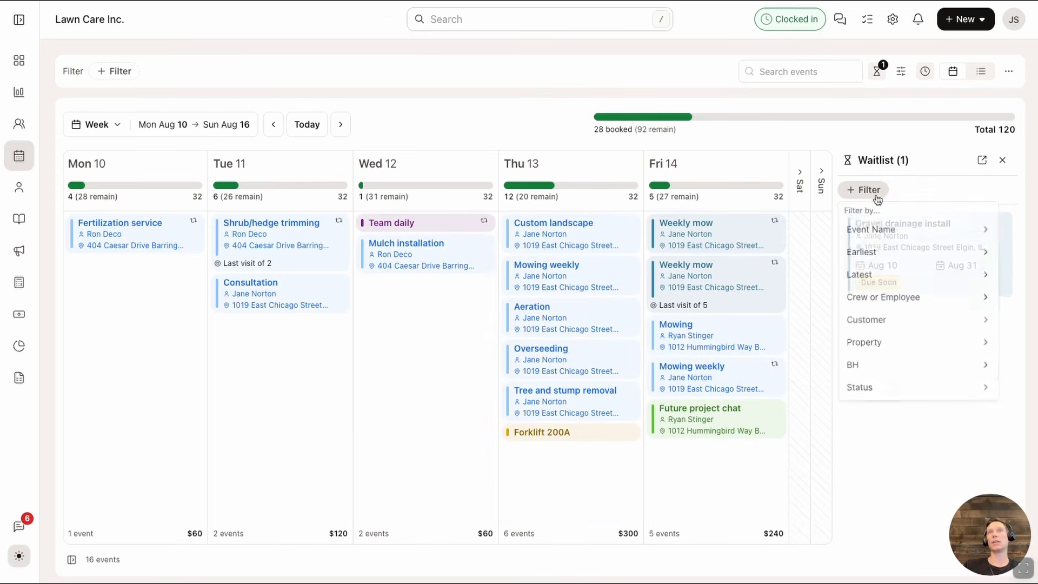
{"action": "key", "text": "Escape"}
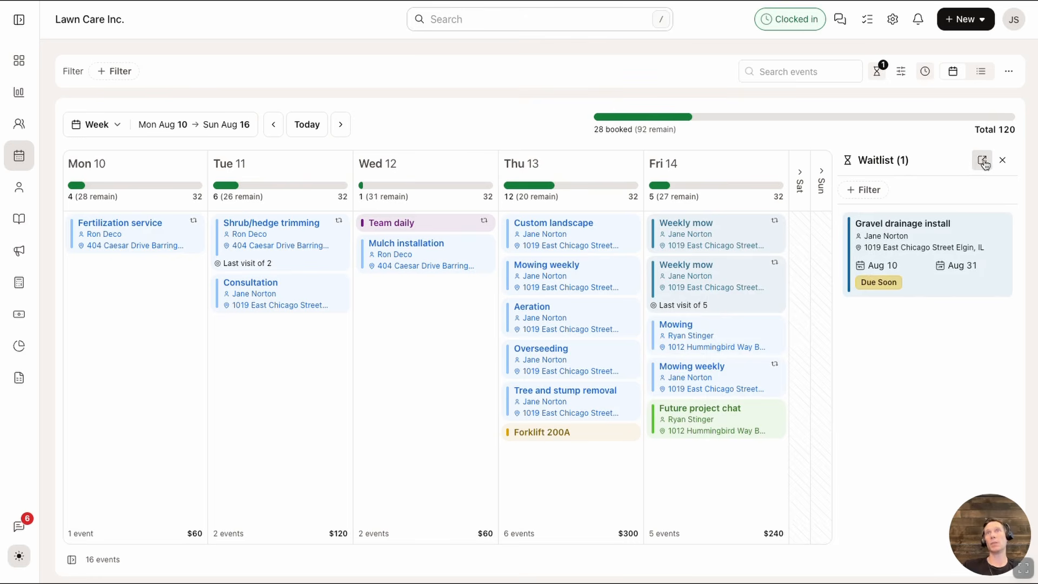
{"action": "left_click", "coordinate": [1003, 161]}
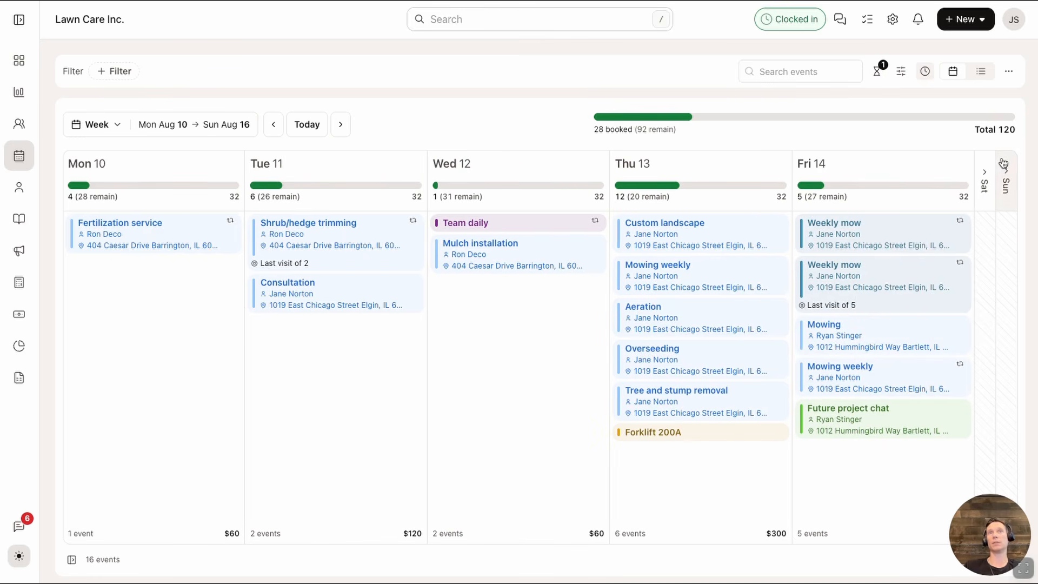
Show customer phone, event type, budgeted hours and crew / employee as details on the schedule's event cards.
{"action": "left_click", "coordinate": [901, 76]}
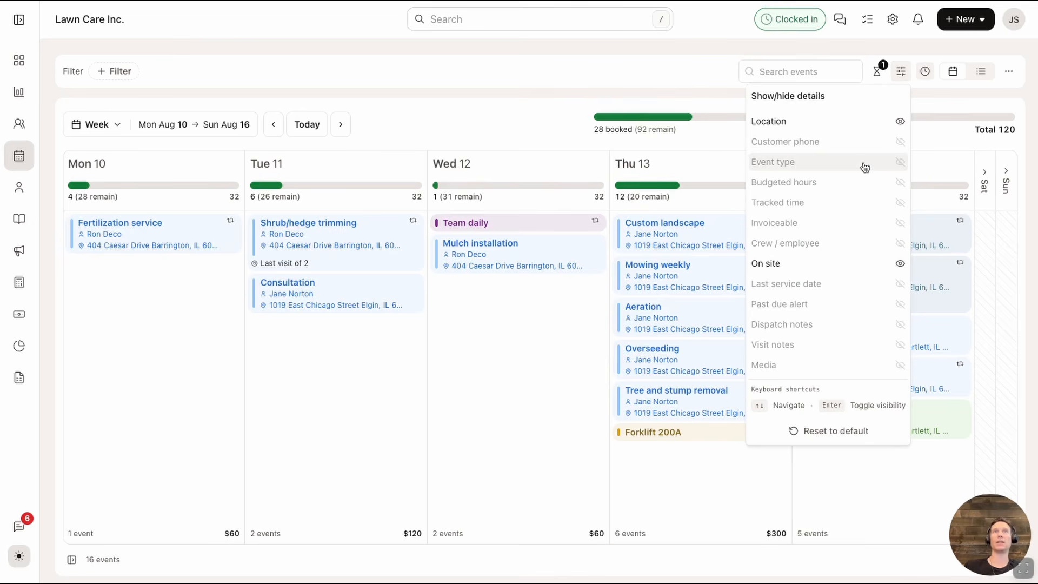
{"action": "left_click", "coordinate": [900, 142]}
{"action": "left_click", "coordinate": [901, 163]}
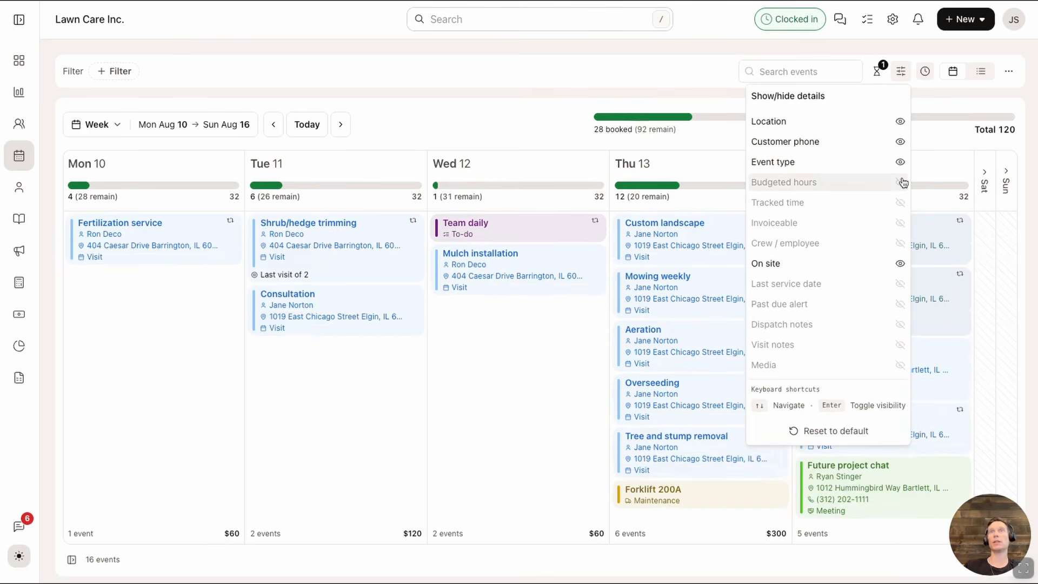
{"action": "left_click", "coordinate": [901, 184]}
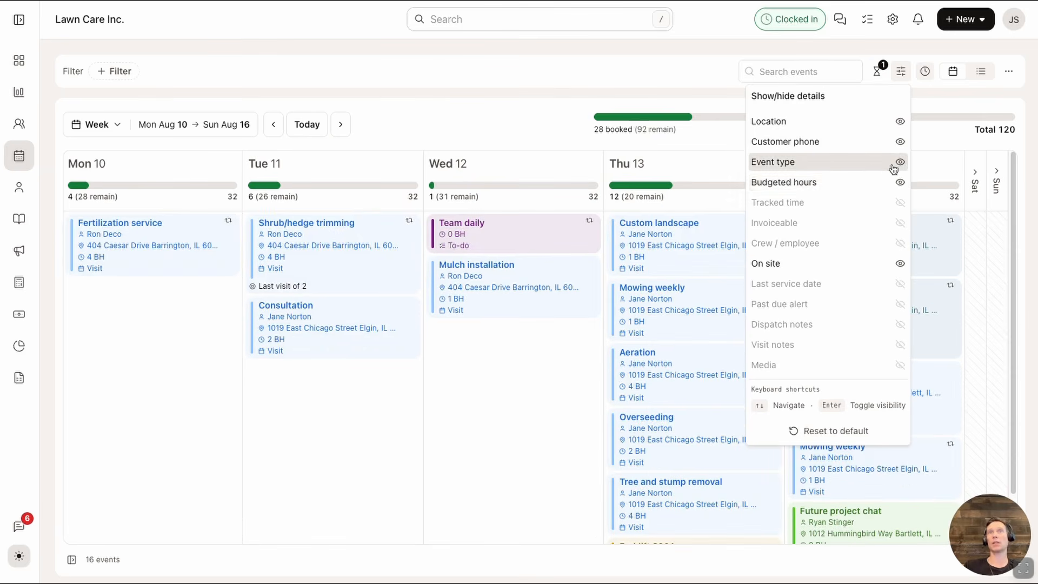
{"action": "left_click", "coordinate": [899, 244]}
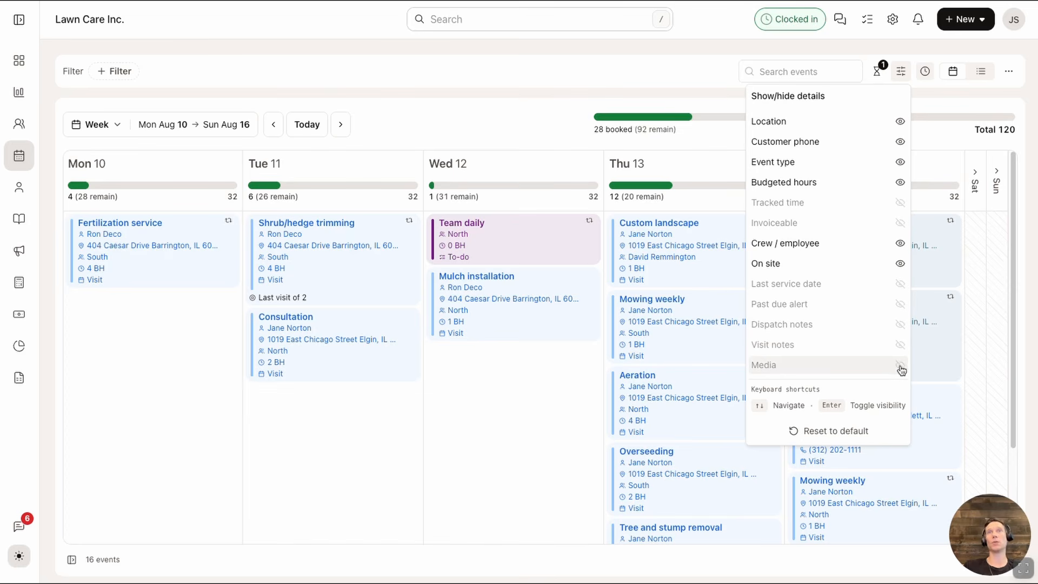
{"action": "left_click", "coordinate": [715, 80]}
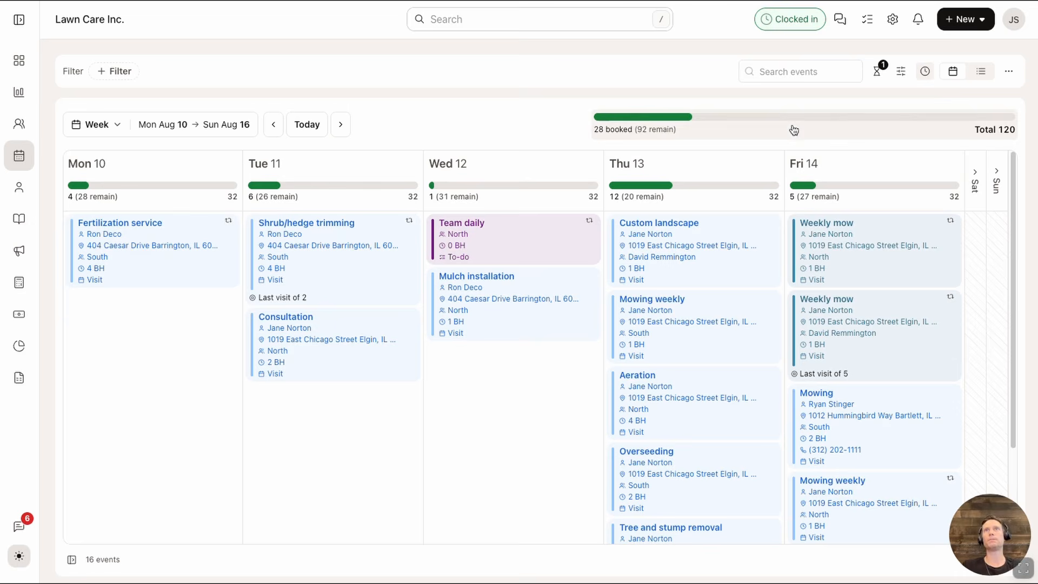
Hide and reshow the booked-hours bars, and review the week's events as a list before returning to the calendar layout.
{"action": "left_click", "coordinate": [925, 73]}
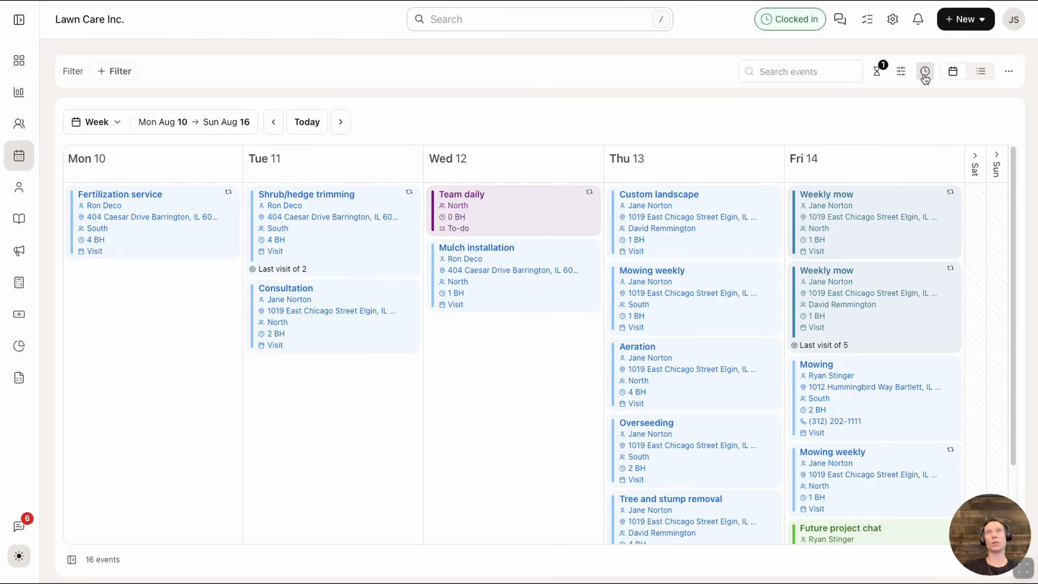
{"action": "left_click", "coordinate": [925, 74]}
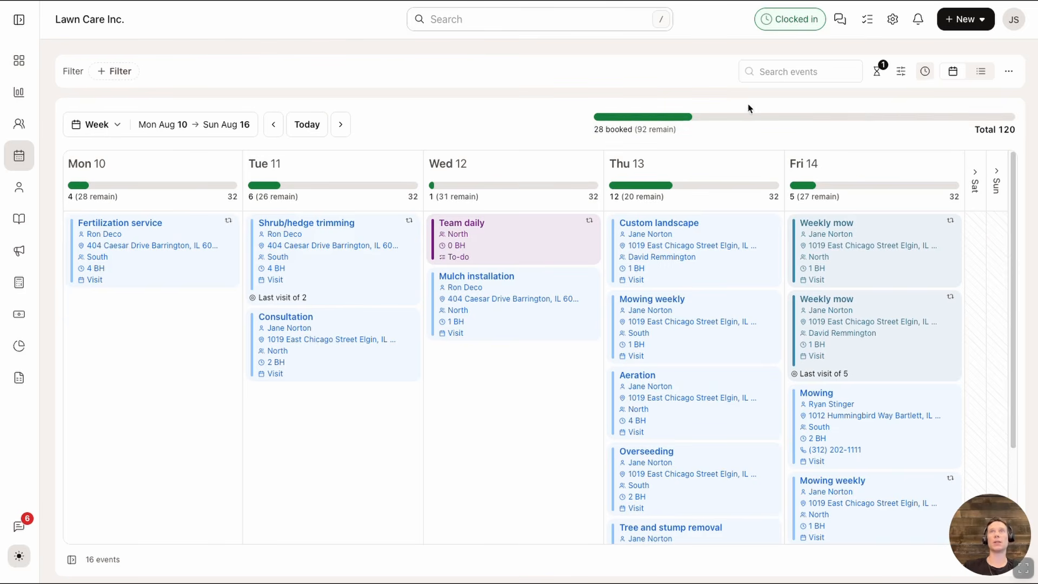
{"action": "left_click", "coordinate": [979, 72]}
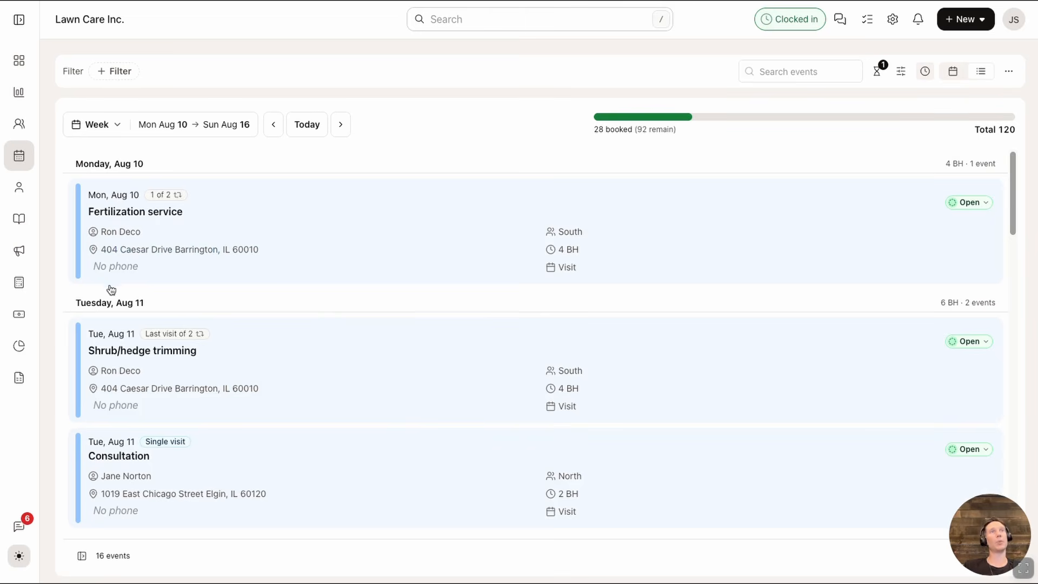
{"action": "scroll", "coordinate": [301, 369], "scroll_direction": "down", "scroll_amount": 10}
{"action": "scroll", "coordinate": [301, 369], "scroll_direction": "up", "scroll_amount": 10}
{"action": "scroll", "coordinate": [301, 369], "scroll_direction": "up", "scroll_amount": 1}
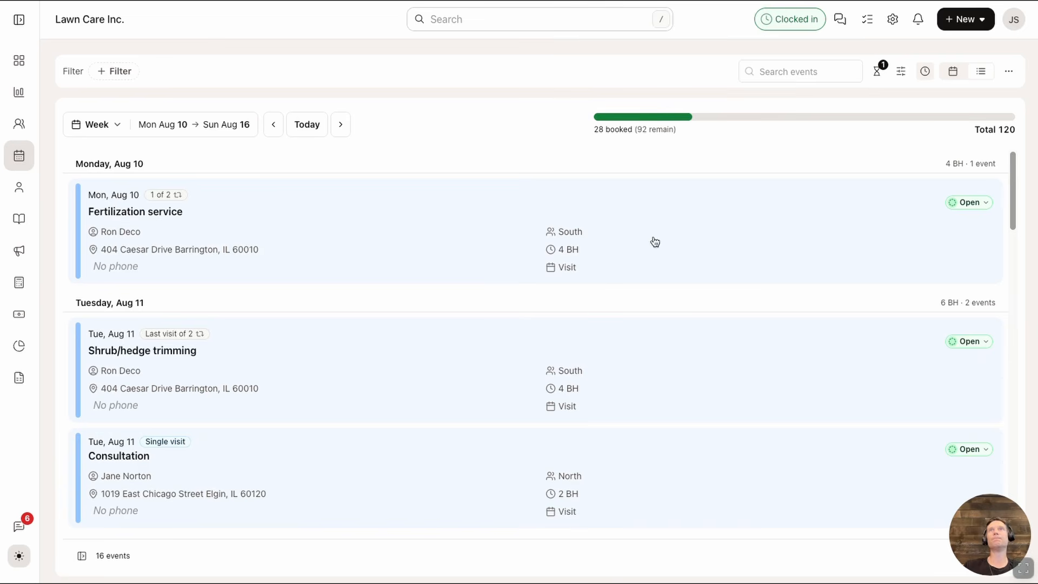
{"action": "left_click", "coordinate": [952, 73]}
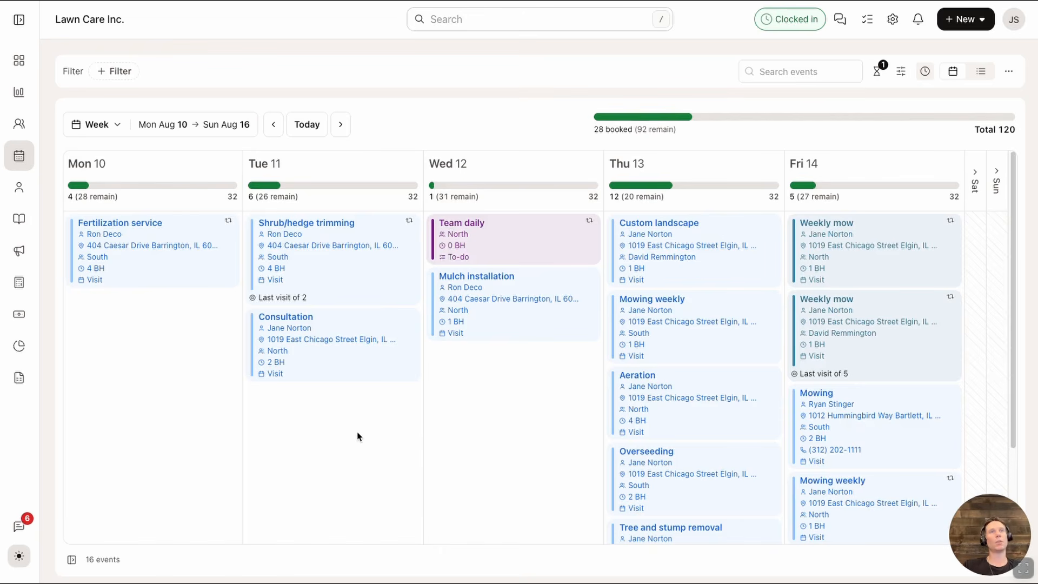
Expand the Saturday column, check which event types can be created on that day, and collapse the column again.
{"action": "scroll", "coordinate": [352, 433], "scroll_direction": "down", "scroll_amount": 2}
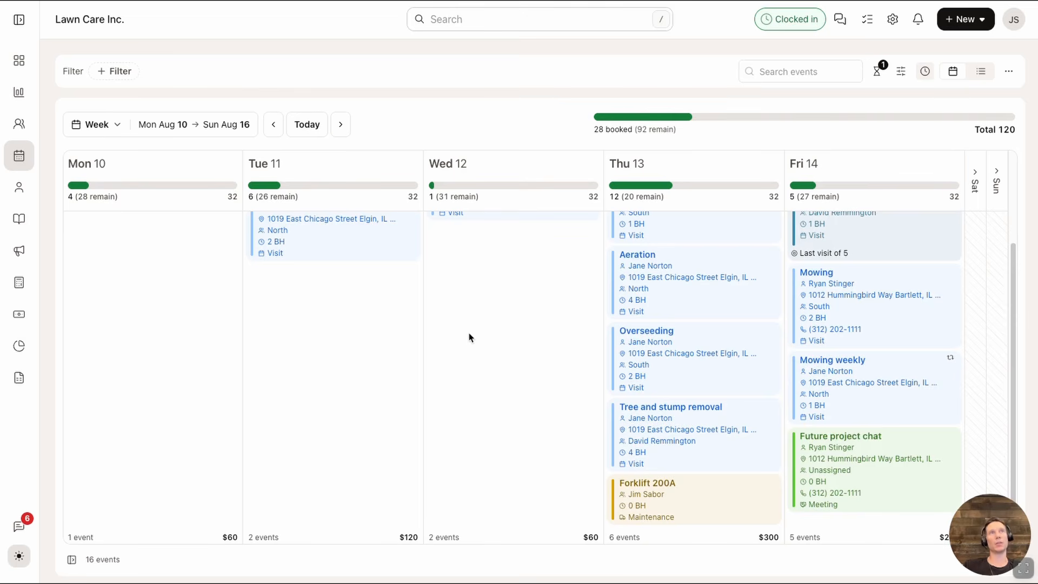
{"action": "left_click", "coordinate": [976, 206]}
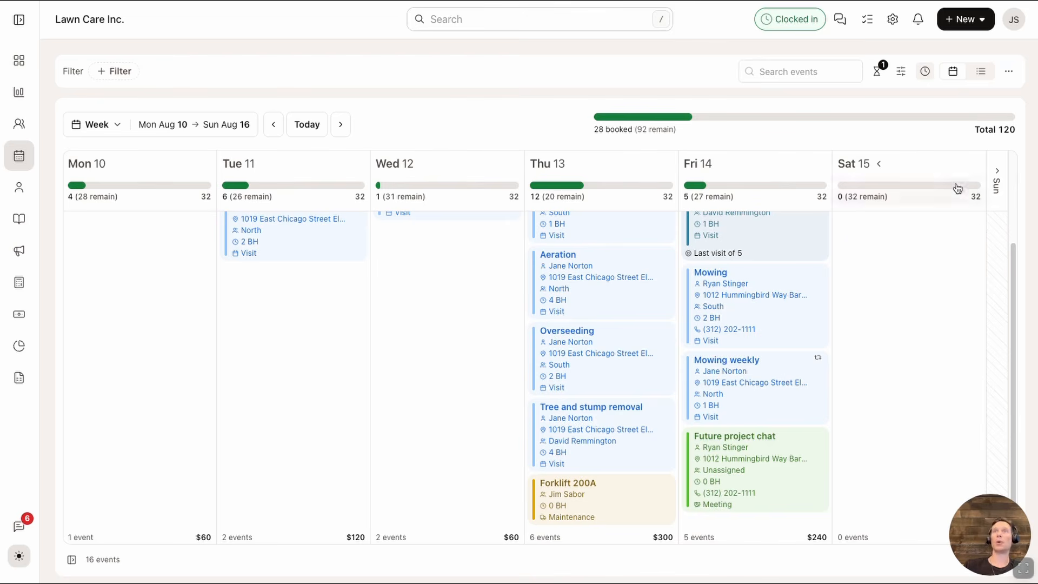
{"action": "left_click", "coordinate": [972, 165]}
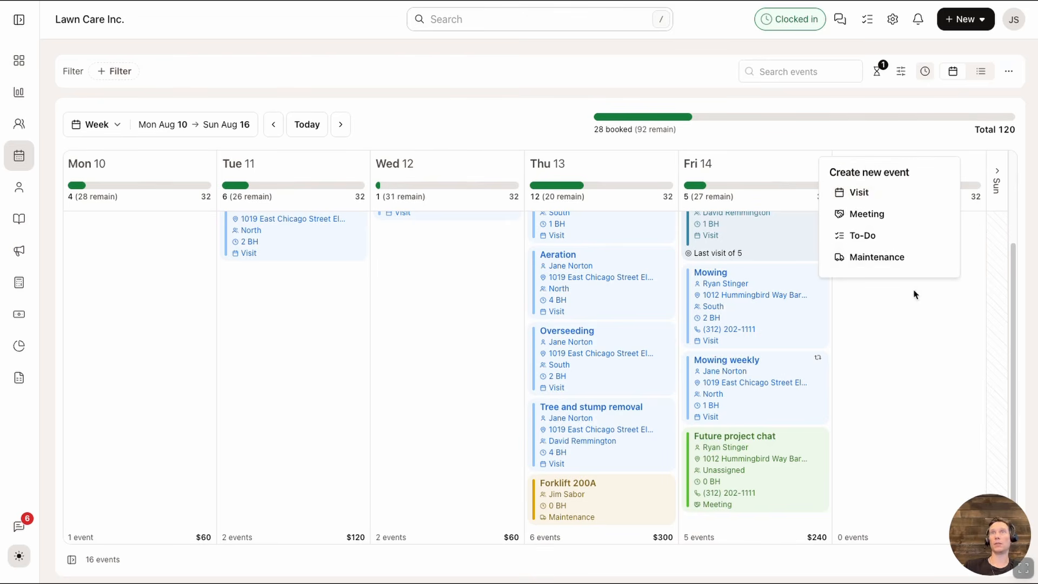
{"action": "left_click", "coordinate": [880, 164]}
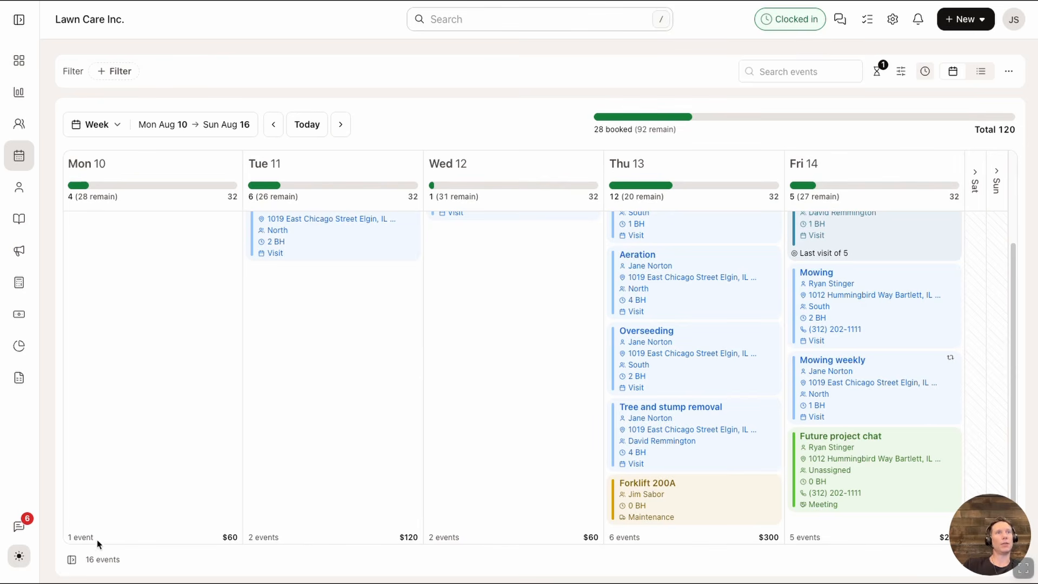
Examine the daily event counts and revenue totals at the foot of the week's columns.
{"action": "scroll", "coordinate": [221, 535], "scroll_direction": "up", "scroll_amount": 5}
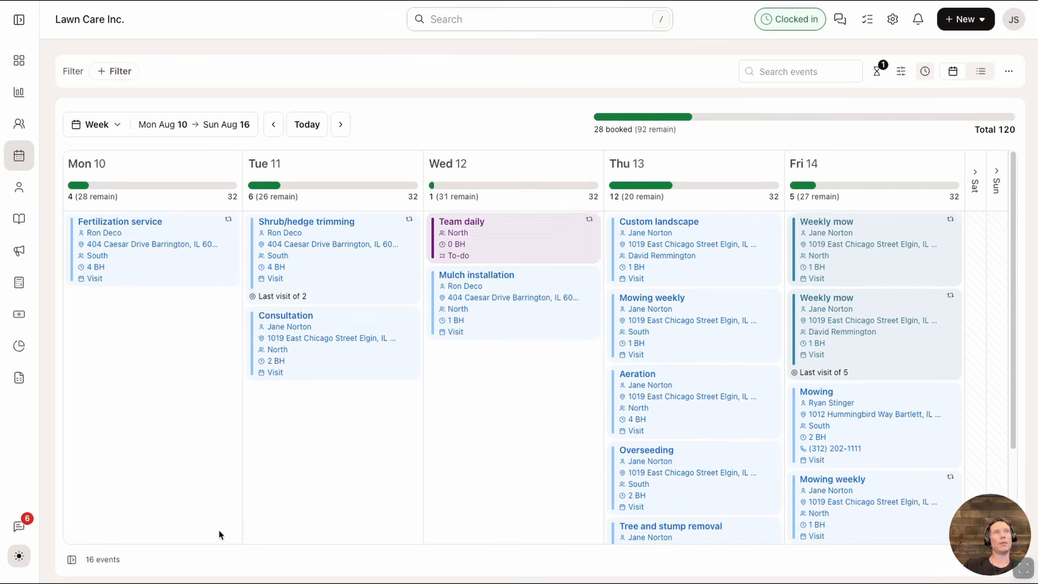
{"action": "scroll", "coordinate": [216, 533], "scroll_direction": "down", "scroll_amount": 5}
{"action": "left_click_drag", "start_coordinate": [217, 533], "coordinate": [237, 531]}
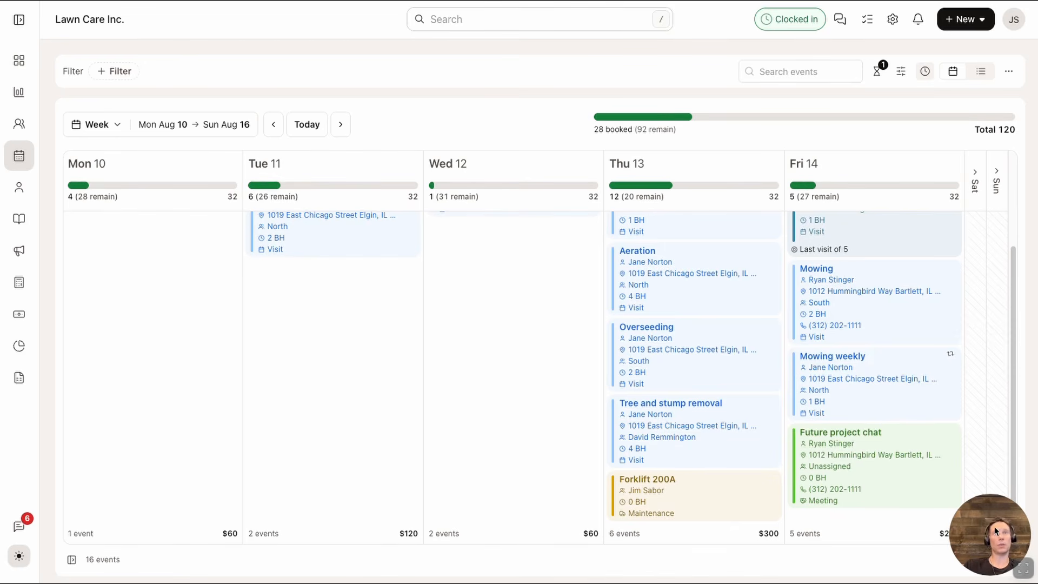
View the booked hours for the whole month of August, and return to the week view.
{"action": "left_click", "coordinate": [104, 131]}
{"action": "left_click", "coordinate": [102, 193]}
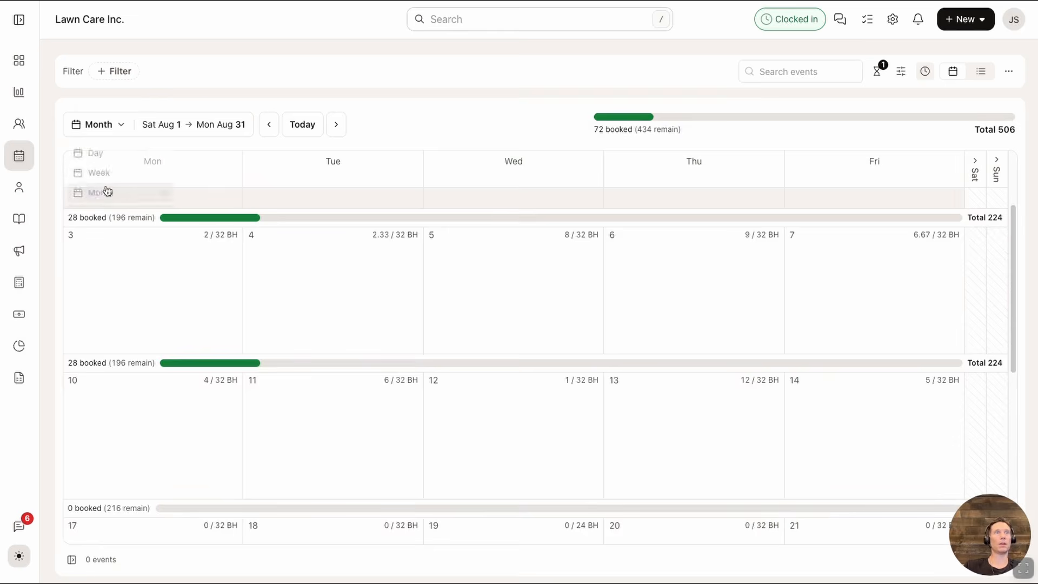
{"action": "left_click", "coordinate": [123, 133]}
{"action": "left_click", "coordinate": [114, 170]}
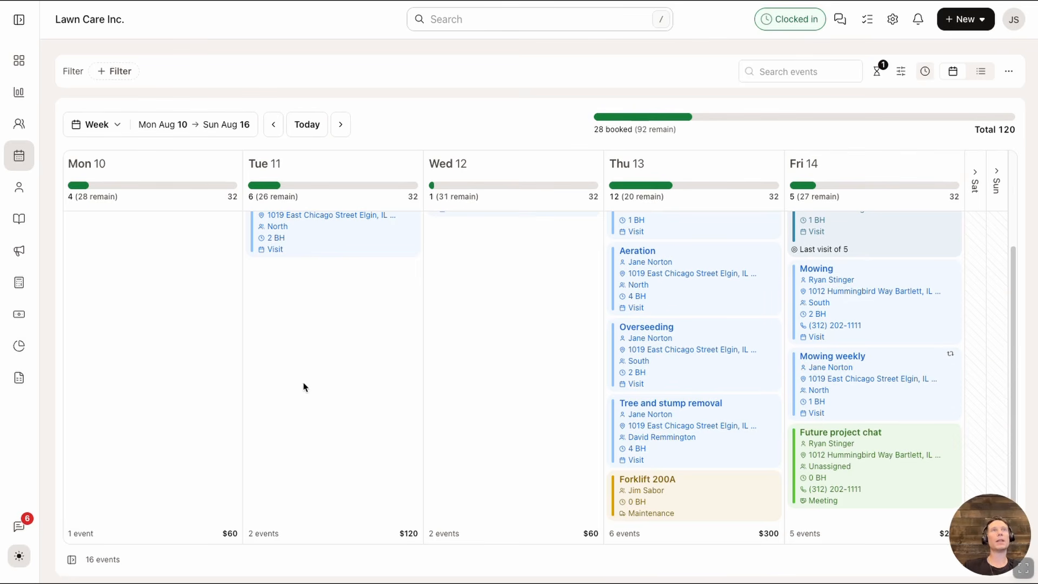
Open Monday's Fertilization service visit and check its status choices and its available actions.
{"action": "scroll", "coordinate": [305, 394], "scroll_direction": "up", "scroll_amount": 3}
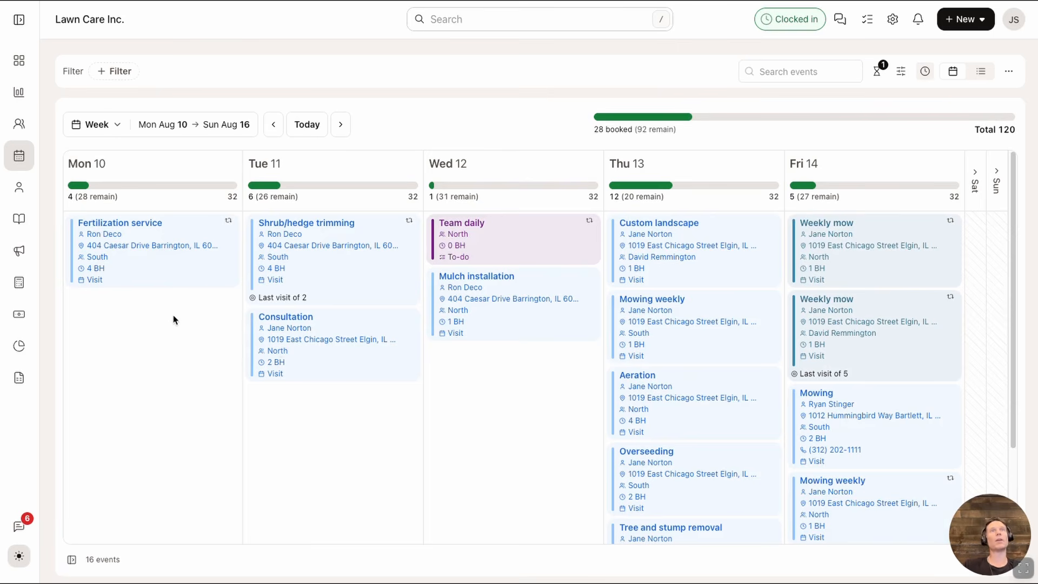
{"action": "left_click", "coordinate": [167, 273]}
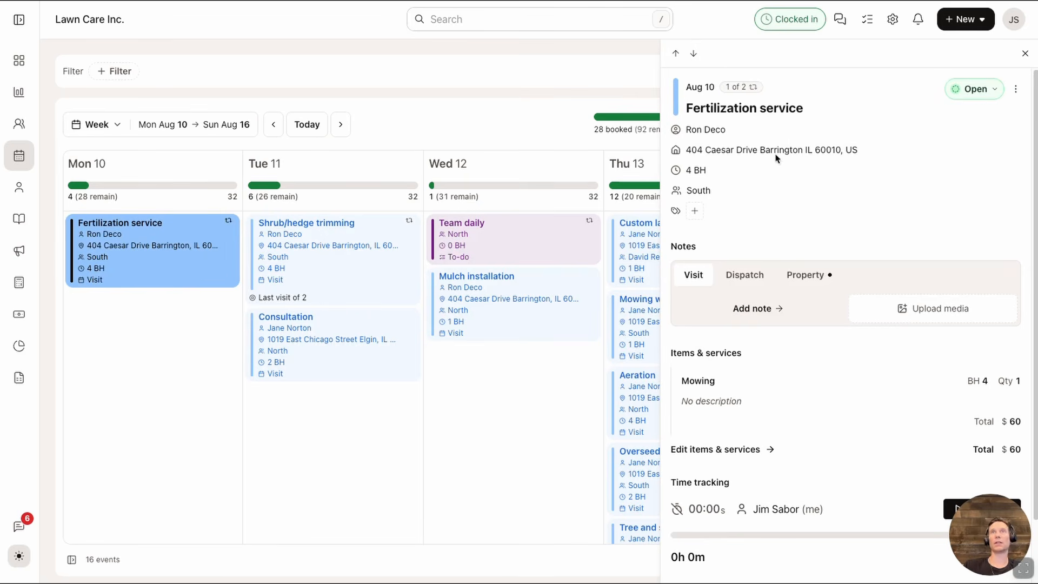
{"action": "left_click", "coordinate": [973, 90]}
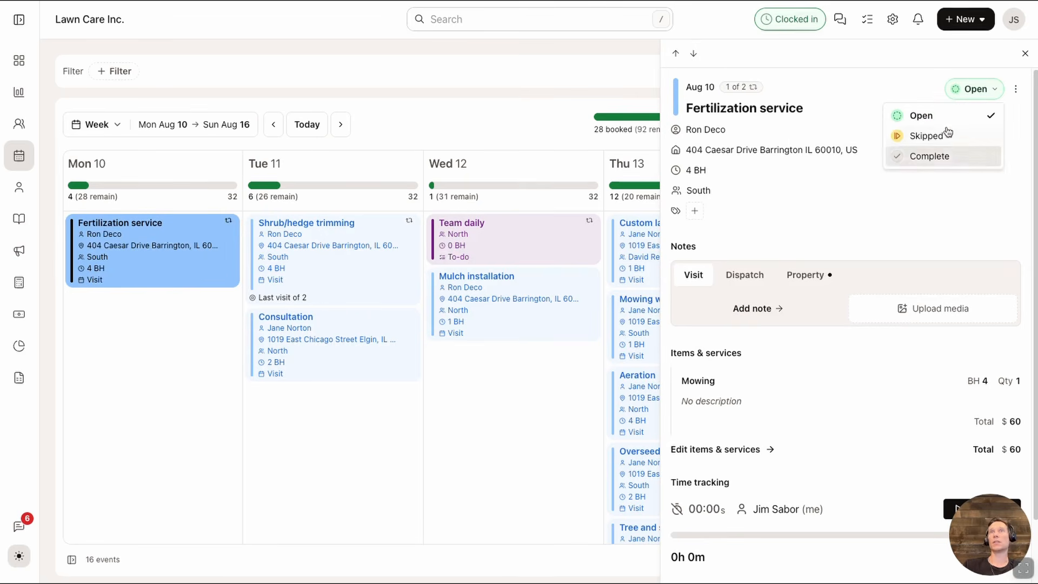
{"action": "left_click", "coordinate": [1027, 93]}
{"action": "left_click", "coordinate": [1016, 89]}
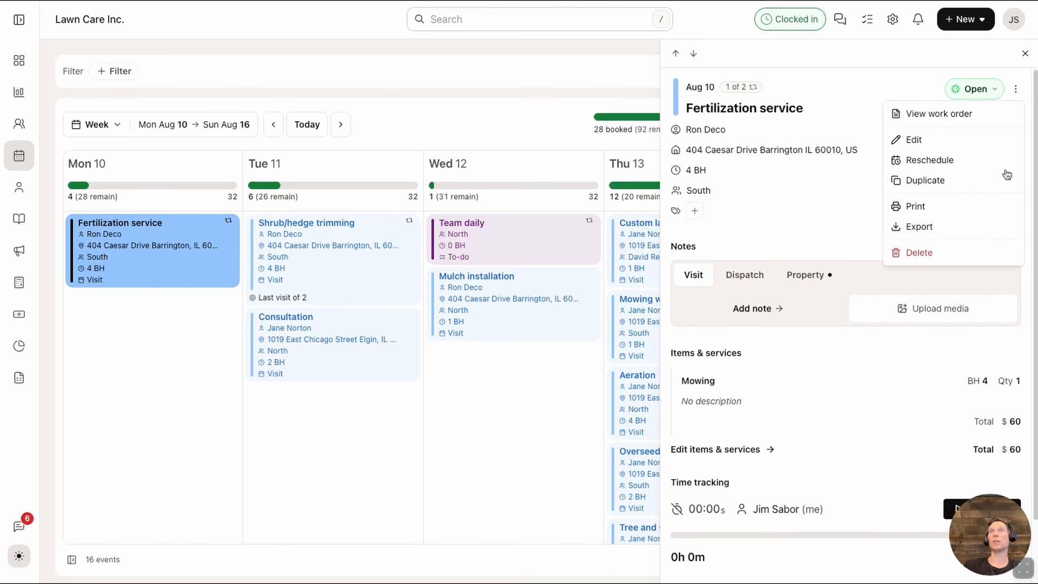
{"action": "left_click", "coordinate": [810, 199]}
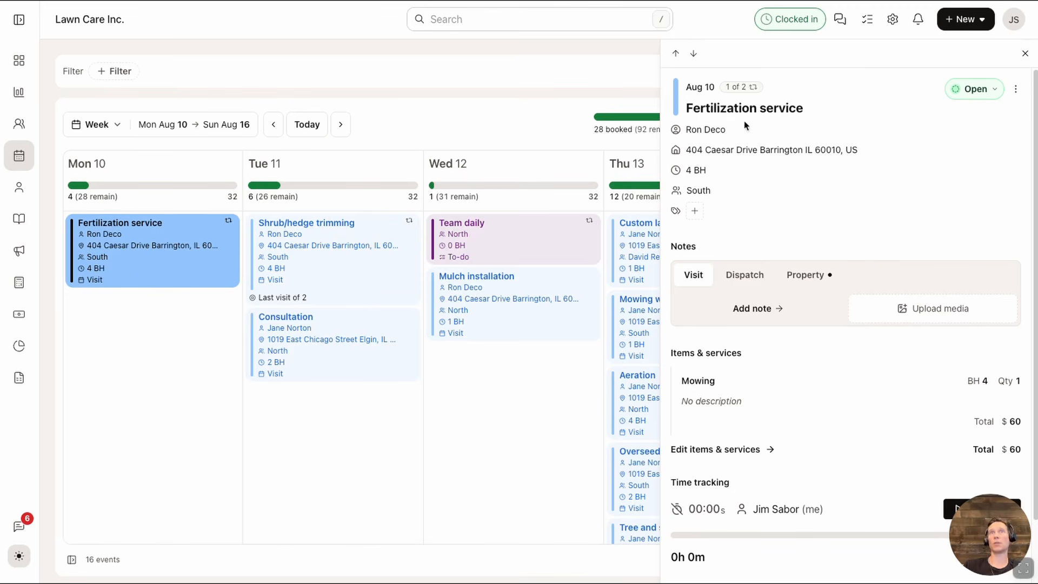
Check the crew and employee assignment choices and the tag options of the open Fertilization service visit.
{"action": "scroll", "coordinate": [762, 462], "scroll_direction": "up", "scroll_amount": 3}
{"action": "left_click", "coordinate": [696, 193]}
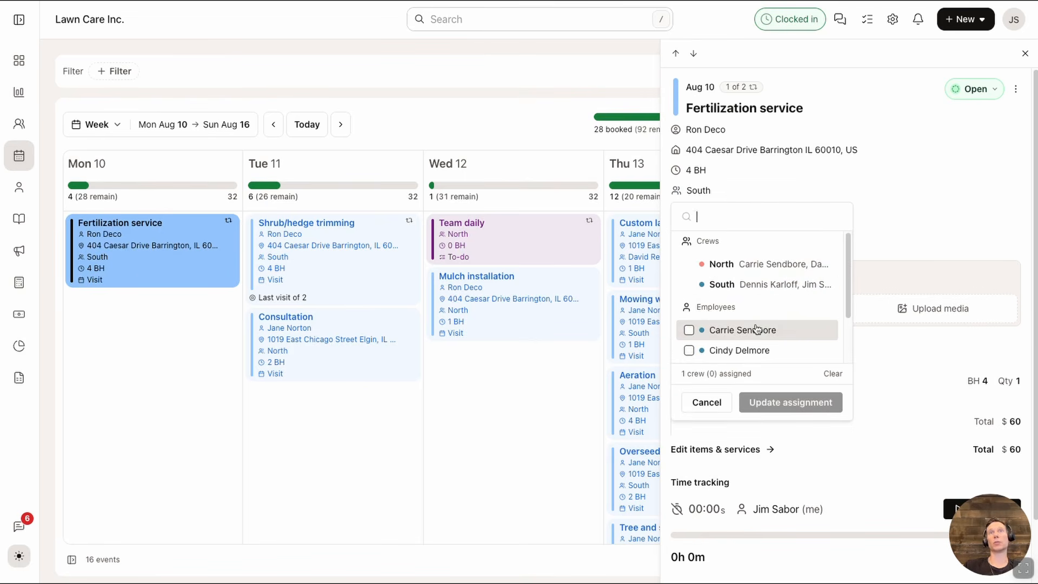
{"action": "left_click", "coordinate": [761, 190]}
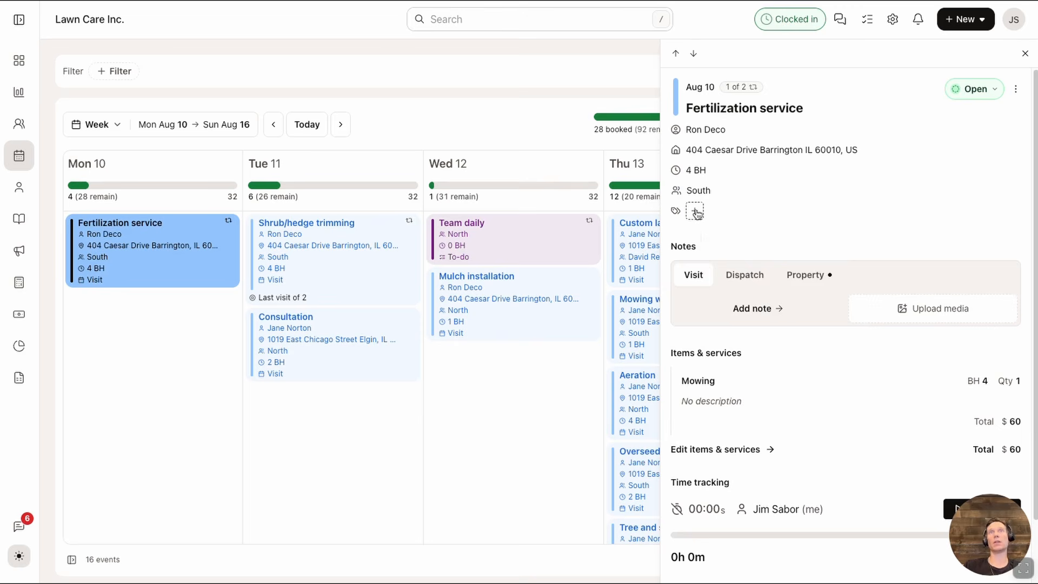
{"action": "left_click", "coordinate": [695, 211]}
{"action": "left_click", "coordinate": [738, 200]}
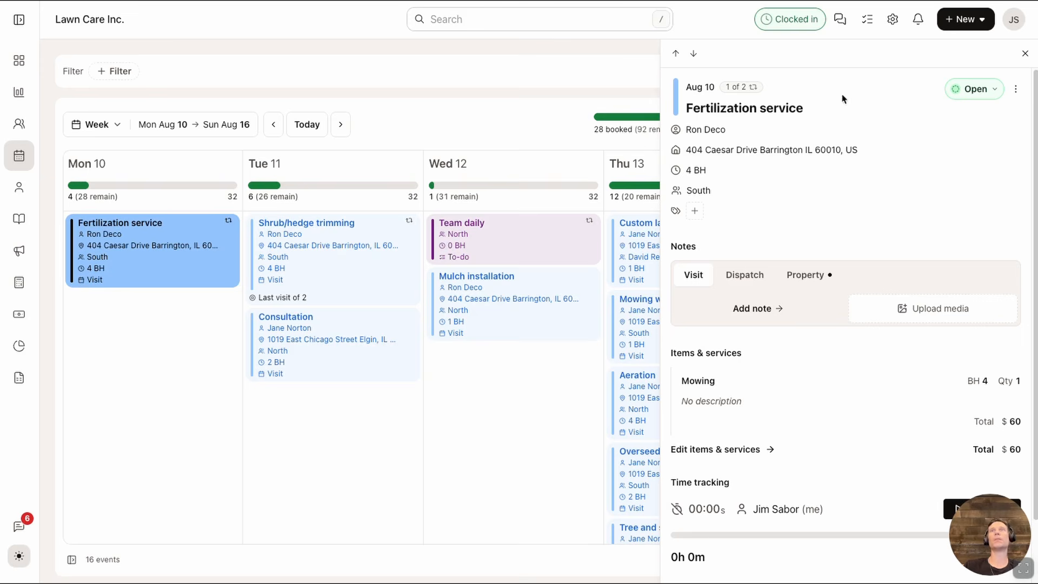
Step forward and back through the neighbouring events' details up to Tuesday's Shrub/hedge trimming visit, and close the details.
{"action": "left_click", "coordinate": [692, 53]}
{"action": "left_click", "coordinate": [692, 53]}
{"action": "left_click", "coordinate": [692, 54]}
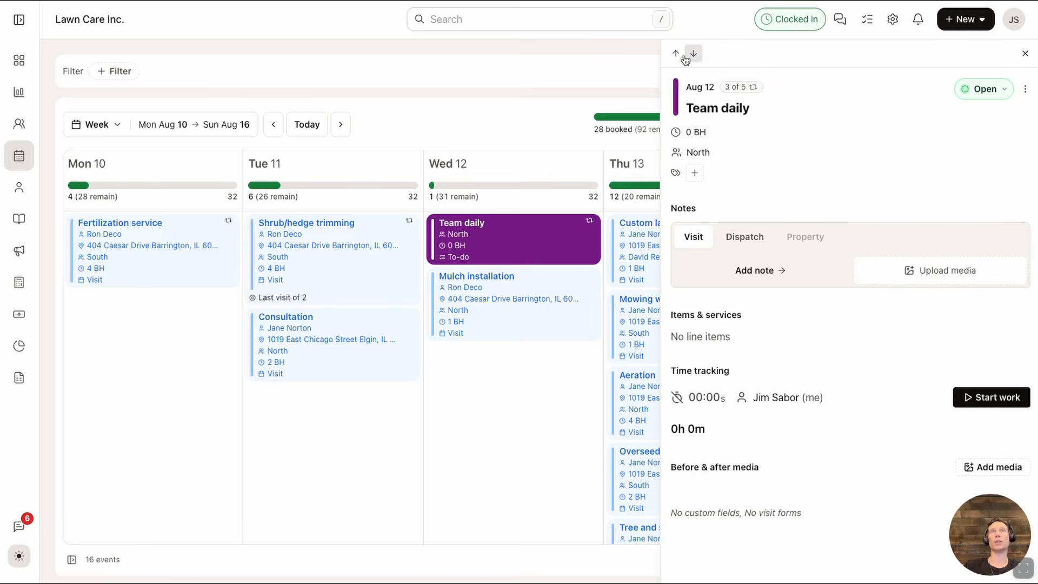
{"action": "left_click", "coordinate": [676, 54]}
{"action": "left_click", "coordinate": [676, 55]}
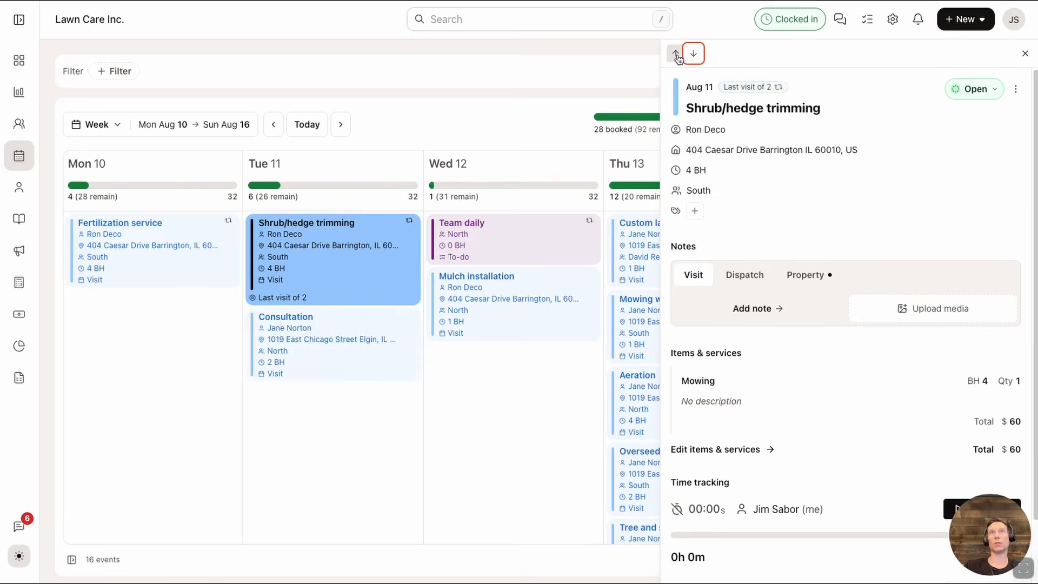
{"action": "left_click", "coordinate": [1025, 54]}
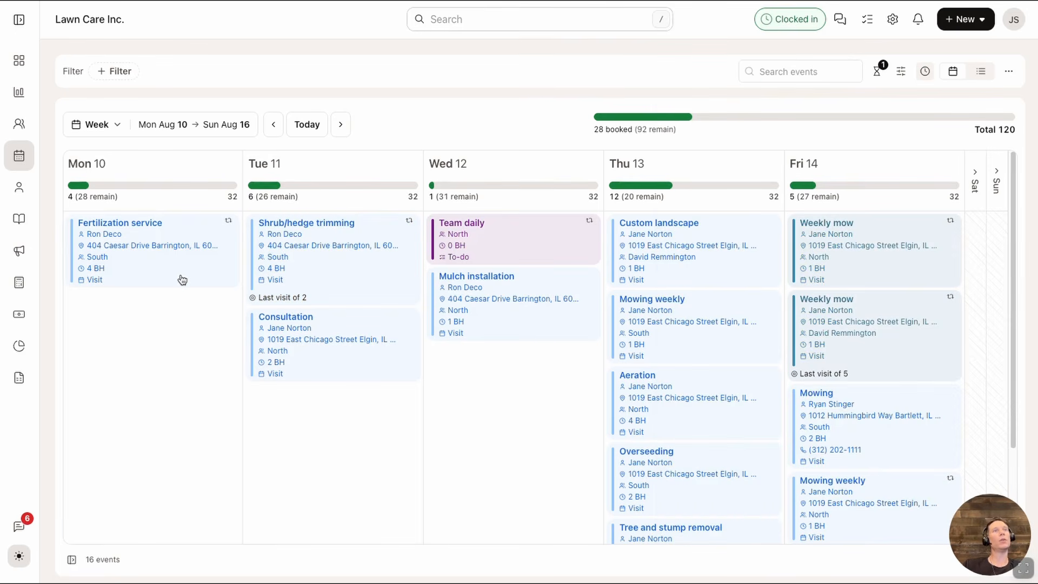
Select Monday's Fertilization service visit and check the bulk status choices and additional actions offered for it.
{"action": "left_click_drag", "start_coordinate": [160, 304], "coordinate": [144, 267]}
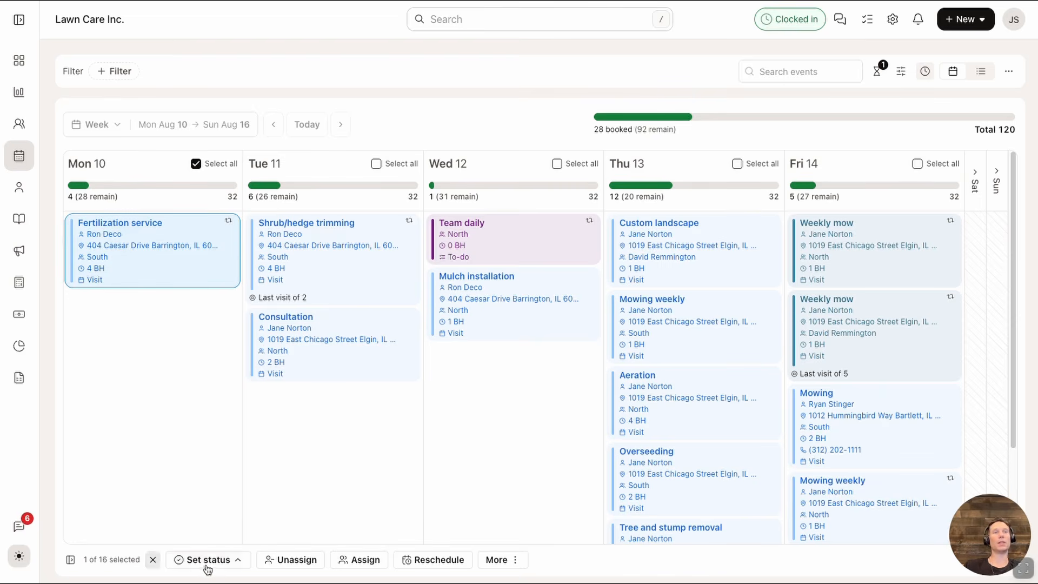
{"action": "left_click", "coordinate": [234, 564]}
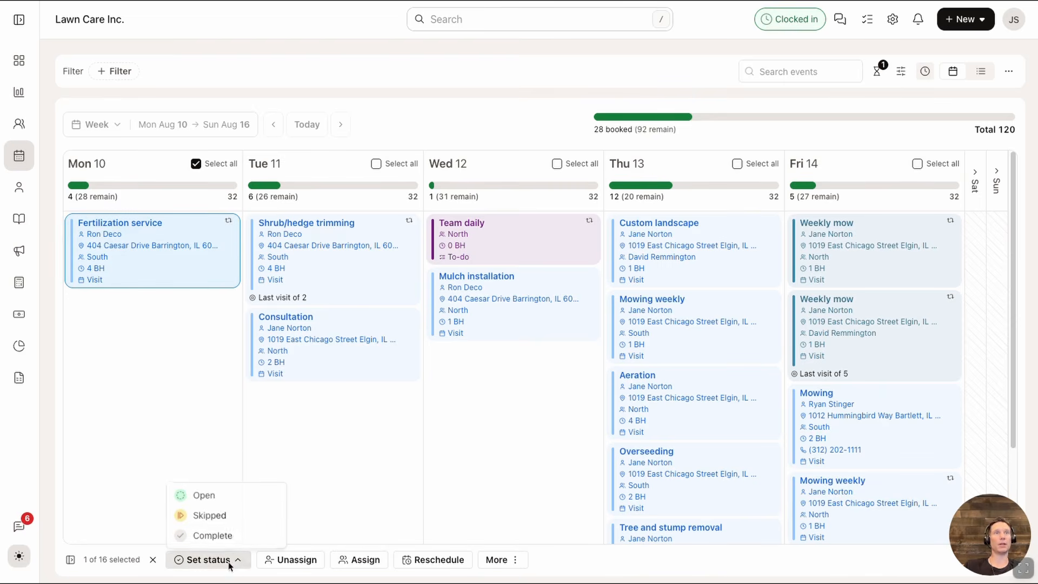
{"action": "left_click", "coordinate": [230, 565]}
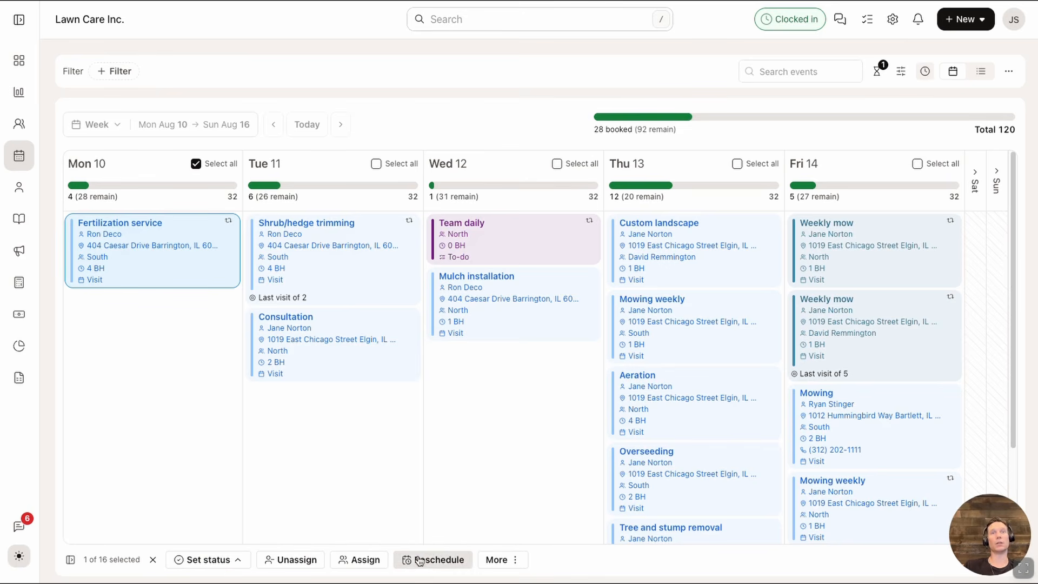
{"action": "left_click", "coordinate": [499, 560]}
{"action": "left_click", "coordinate": [552, 560]}
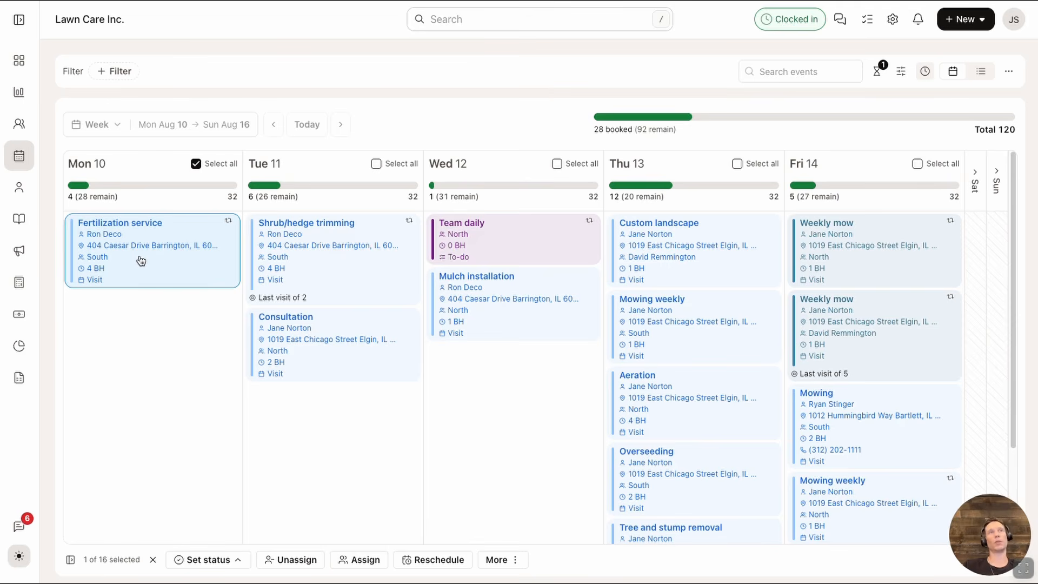
Check the options for moving the recurring Fertilization service visit to Tuesday, cancel the move and clear the selection.
{"action": "left_click_drag", "start_coordinate": [141, 261], "coordinate": [312, 425]}
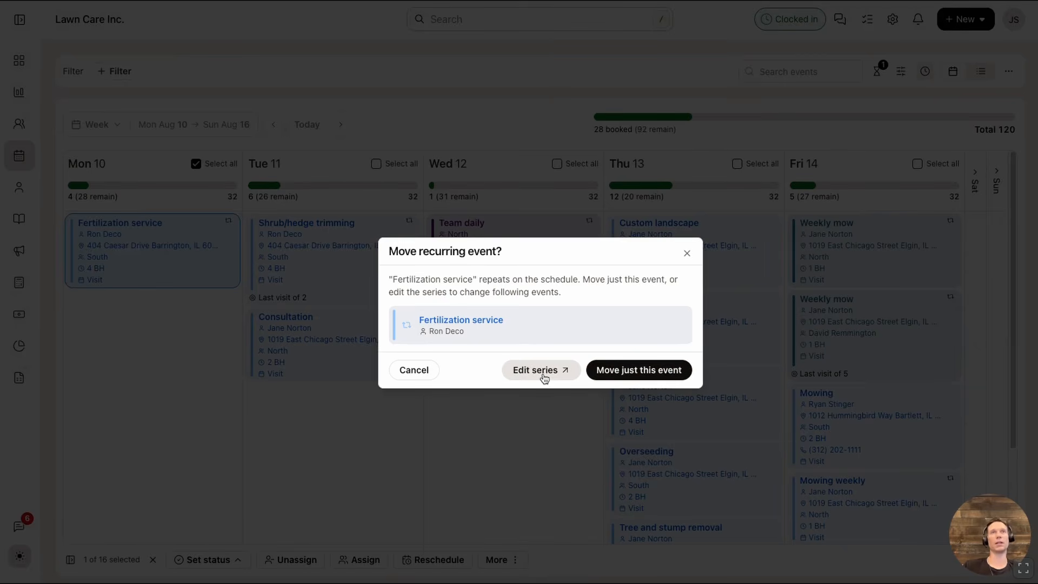
{"action": "left_click", "coordinate": [686, 253]}
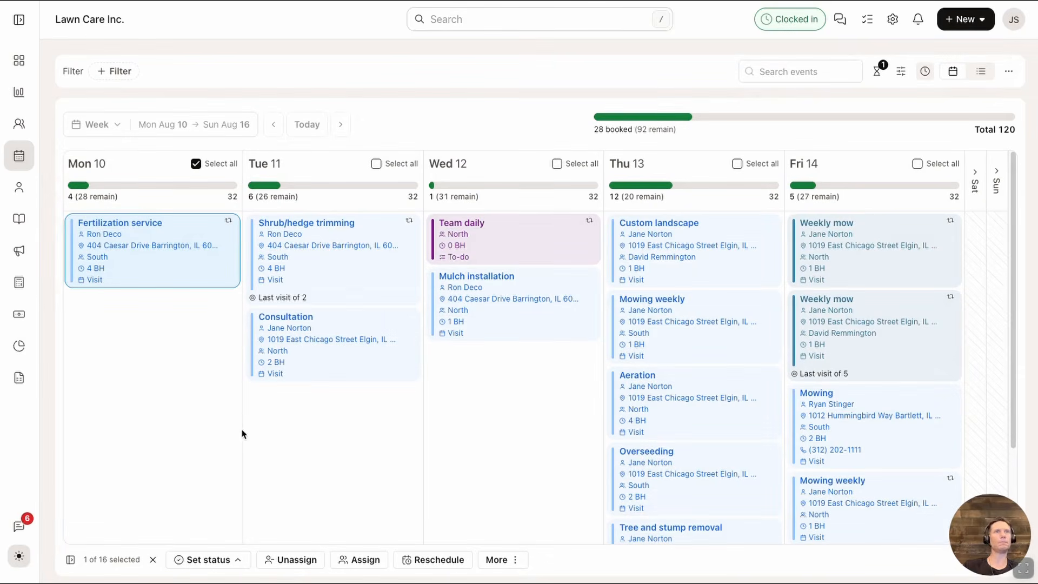
{"action": "left_click", "coordinate": [280, 440]}
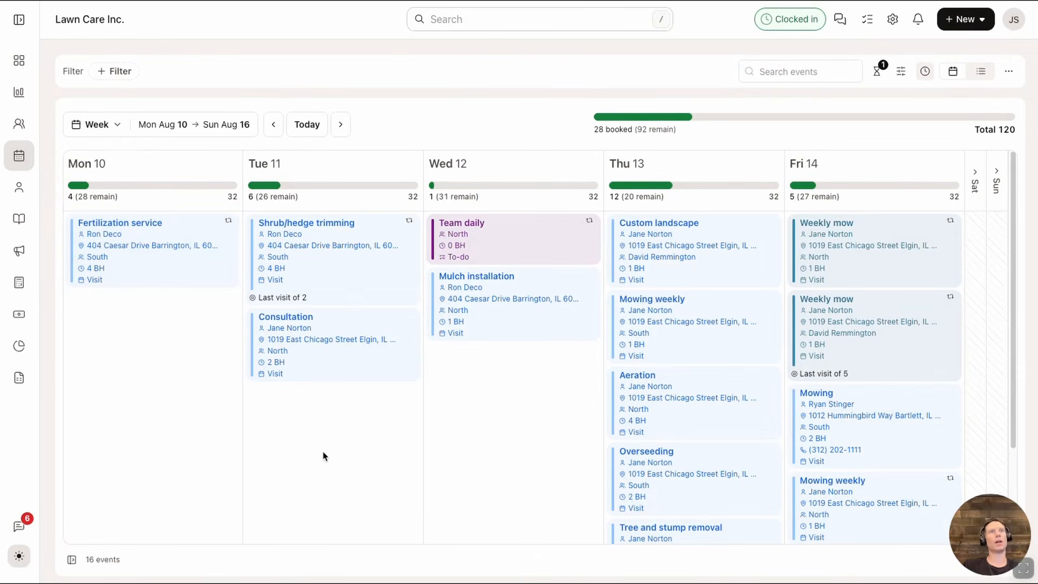
Try opening Monday's Fertilization service visit, area-selecting it and moving it to another day.
{"action": "left_click", "coordinate": [194, 272]}
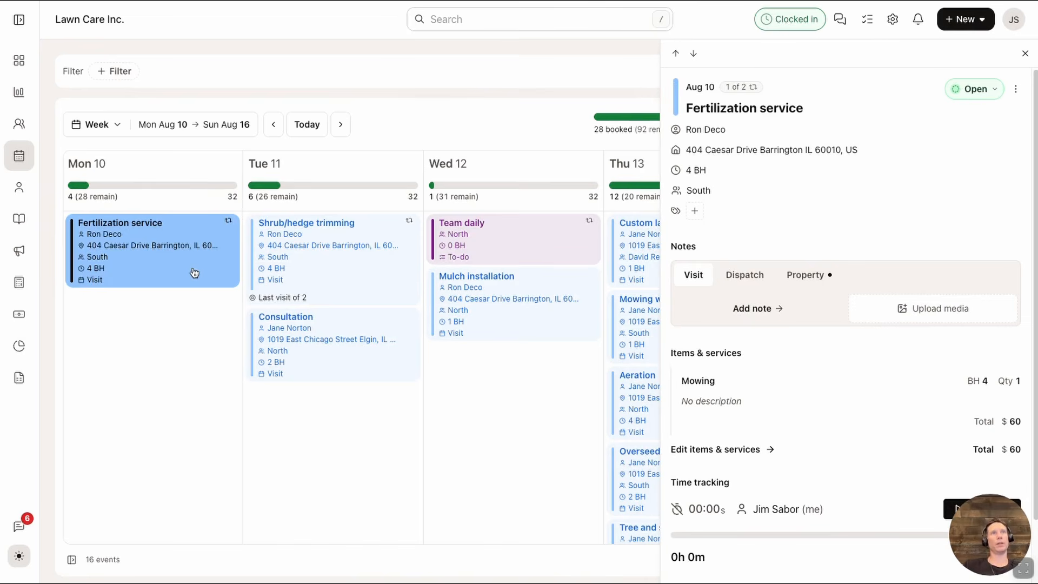
{"action": "left_click", "coordinate": [1025, 54]}
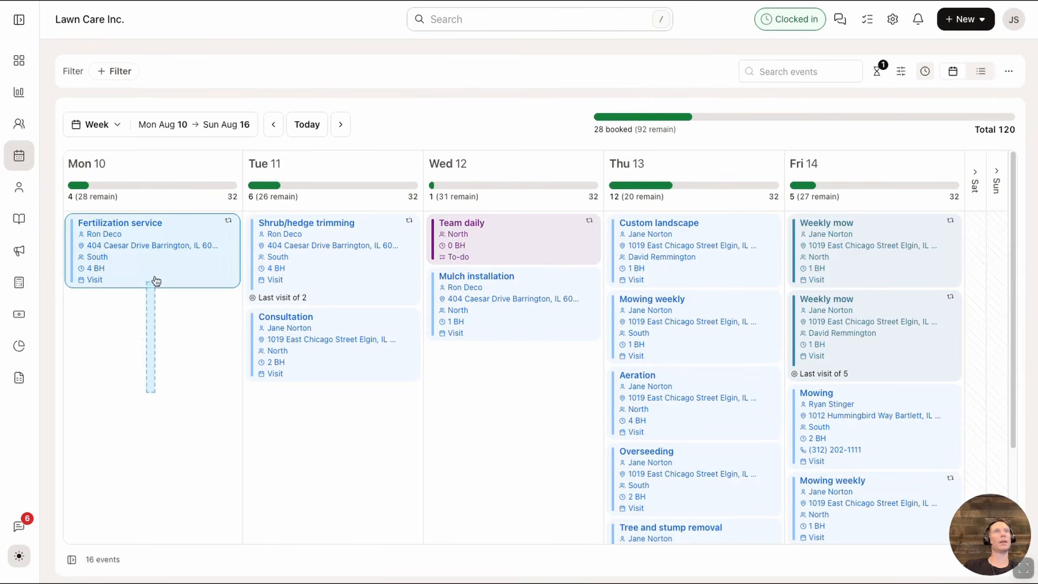
{"action": "left_click", "coordinate": [145, 284]}
{"action": "left_click", "coordinate": [118, 429]}
{"action": "left_click_drag", "start_coordinate": [334, 460], "coordinate": [264, 291]}
{"action": "left_click_drag", "start_coordinate": [358, 441], "coordinate": [437, 390]}
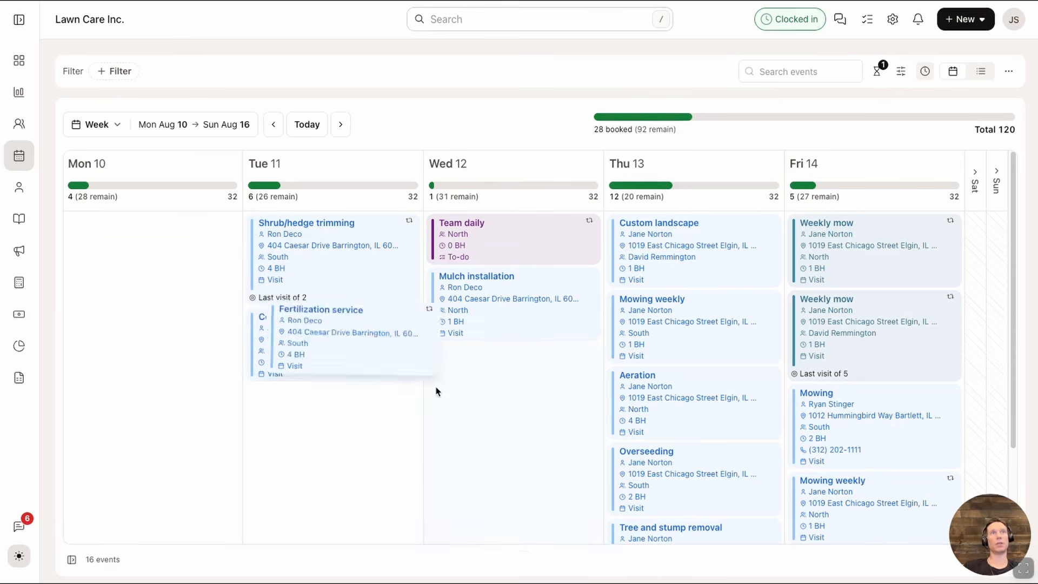
Select the Fertilization service, Shrub/hedge trimming and Consultation visits on Monday and Tuesday and set their status to Complete.
{"action": "left_click_drag", "start_coordinate": [367, 471], "coordinate": [177, 271]}
{"action": "left_click", "coordinate": [498, 560]}
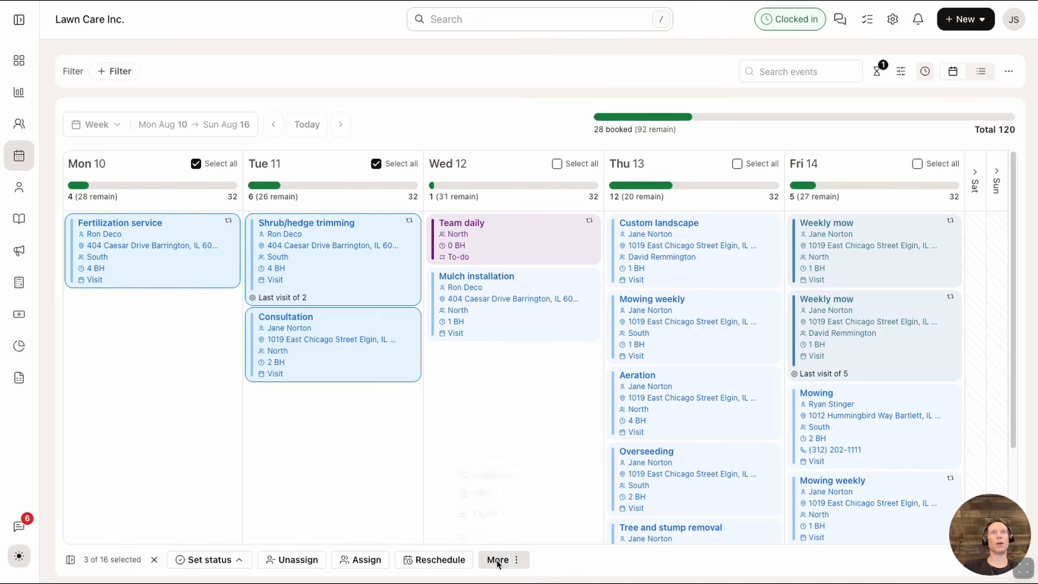
{"action": "left_click", "coordinate": [229, 560]}
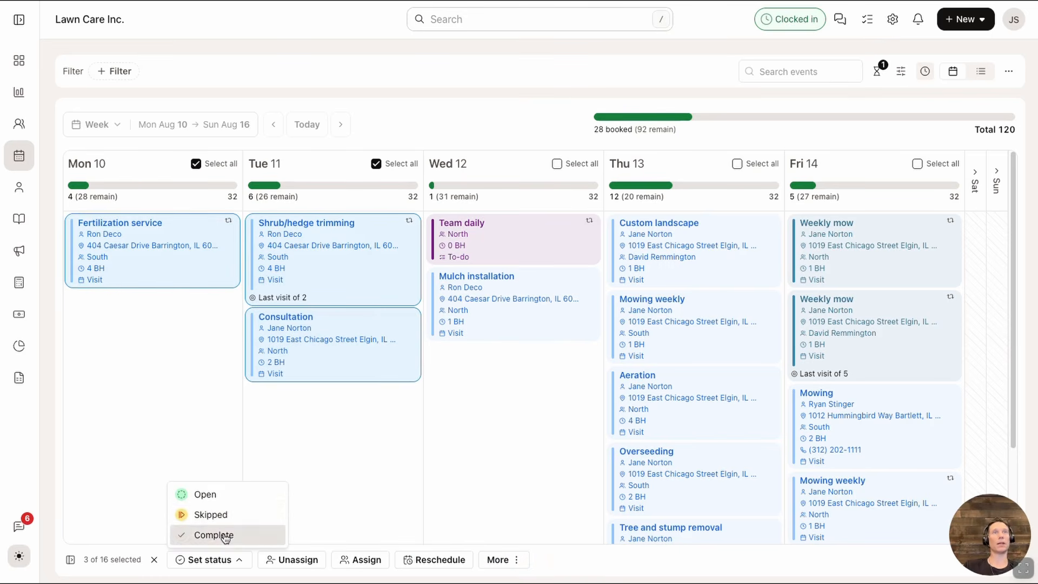
{"action": "left_click", "coordinate": [226, 535]}
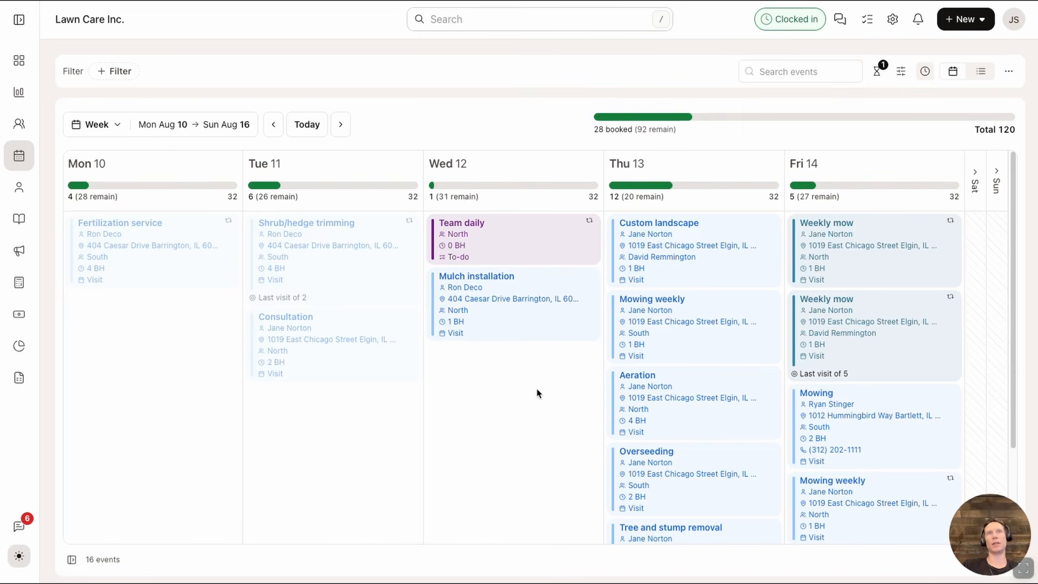
Extend Wednesday's Mulch installation visit through Thursday, and collapse and re-expand the multi-day section.
{"action": "left_click_drag", "start_coordinate": [597, 306], "coordinate": [611, 308]}
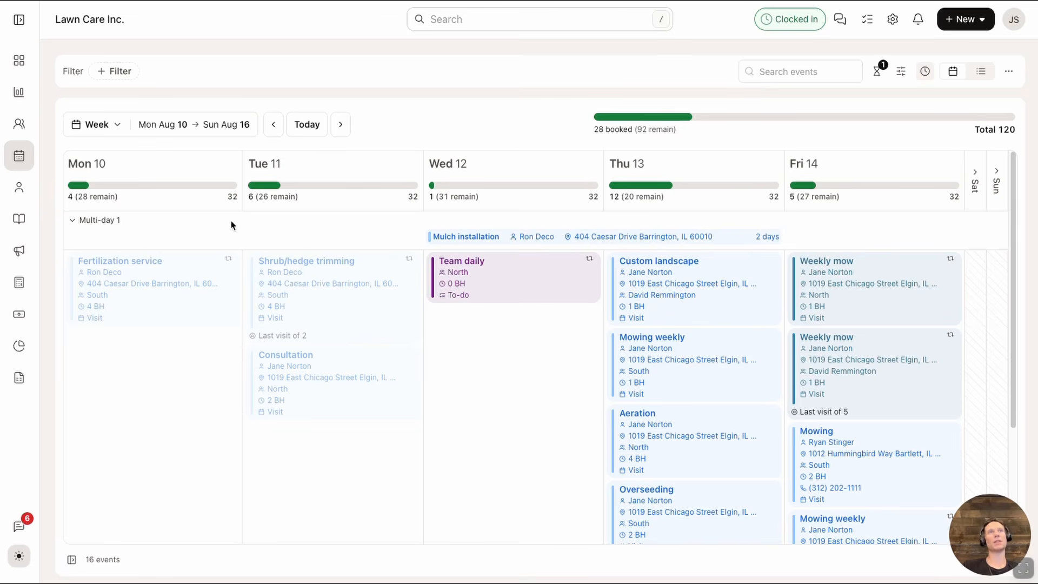
{"action": "left_click", "coordinate": [82, 223]}
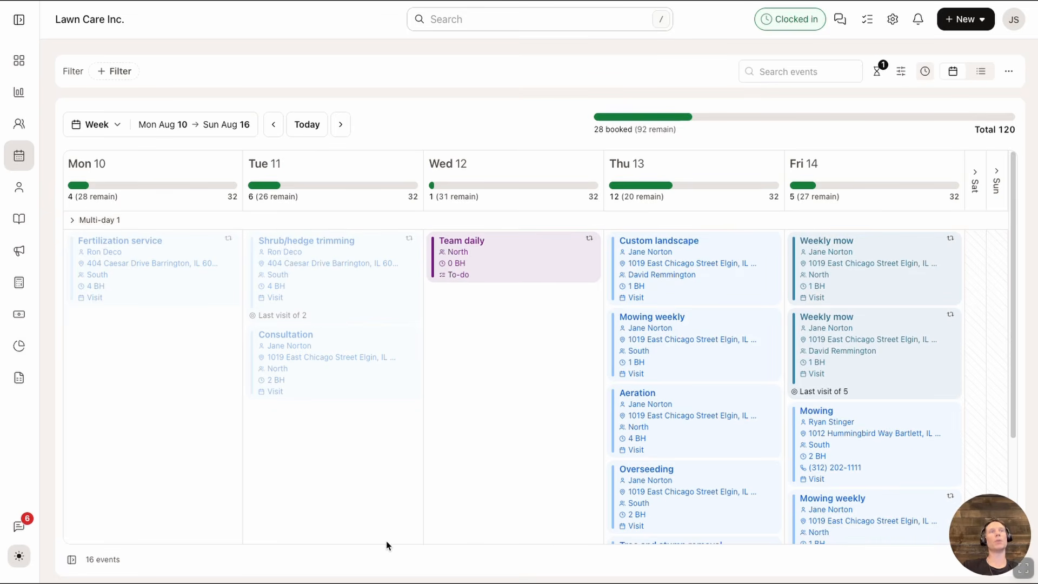
{"action": "left_click", "coordinate": [72, 220]}
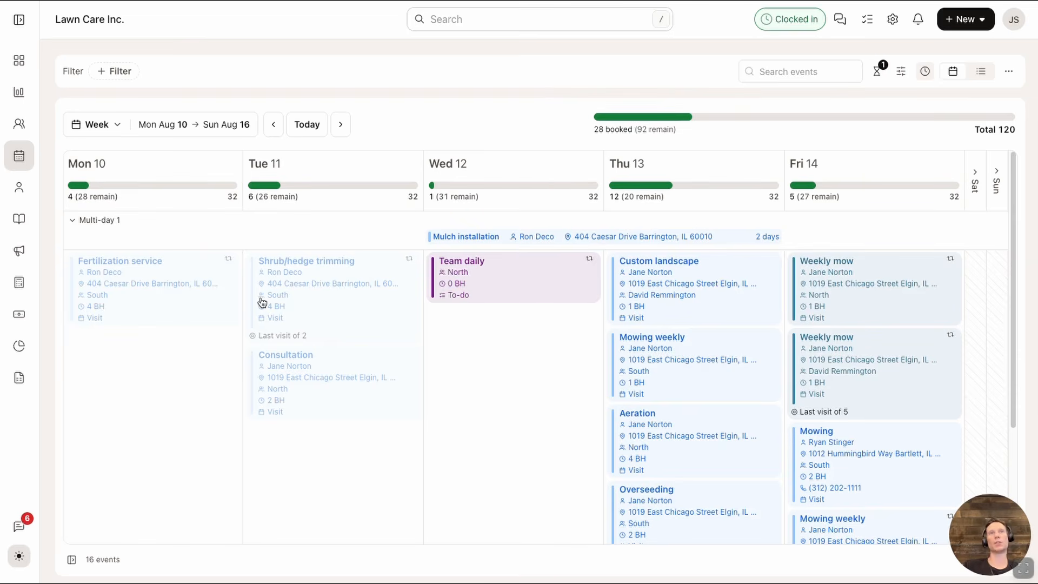
Check the quick actions of Wednesday's Team daily and Thursday's Custom landscape events, and view the Custom landscape visit's details.
{"action": "right_click", "coordinate": [508, 294]}
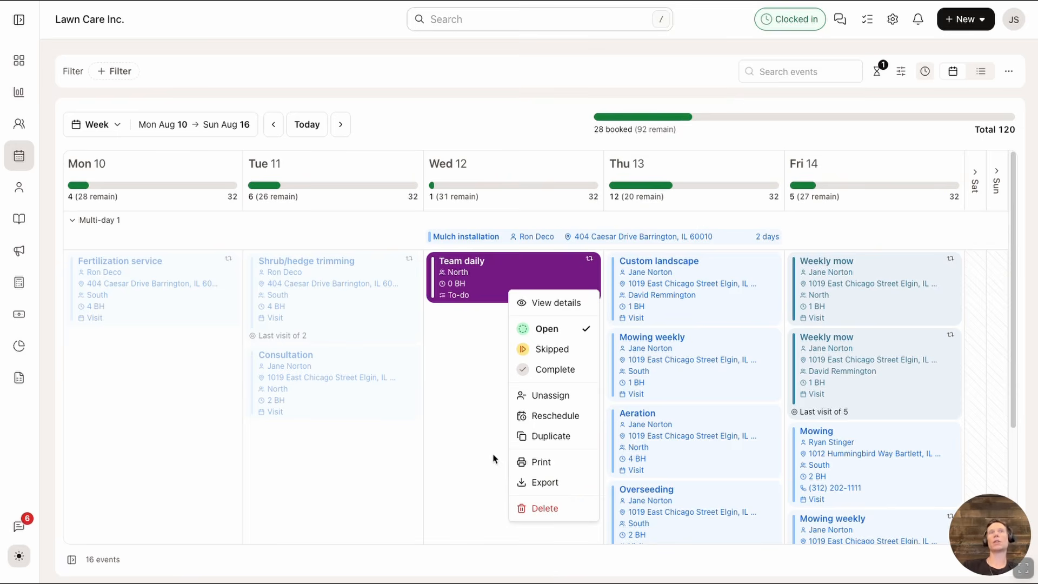
{"action": "left_click", "coordinate": [469, 419]}
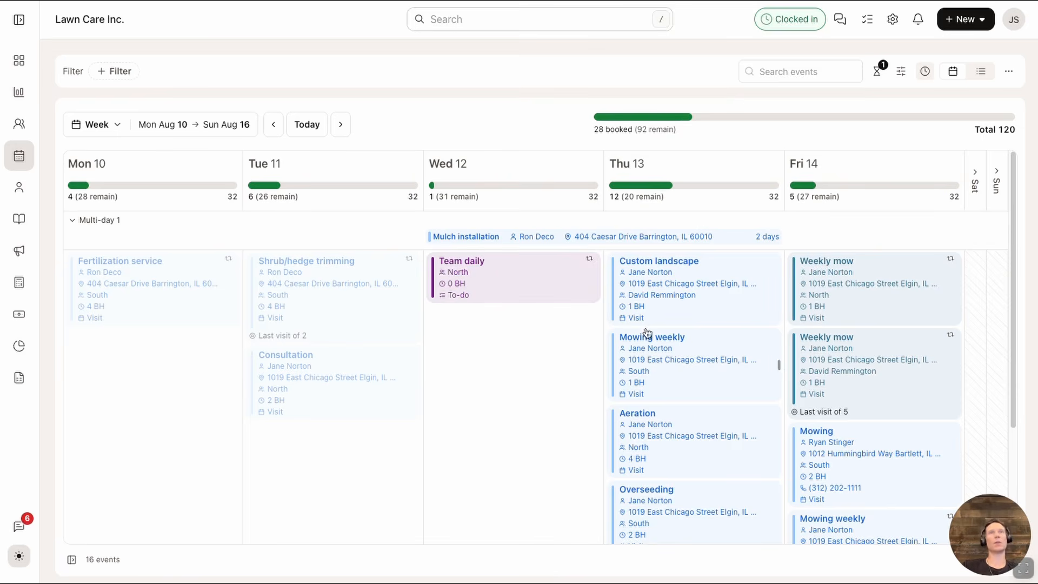
{"action": "right_click", "coordinate": [669, 318]}
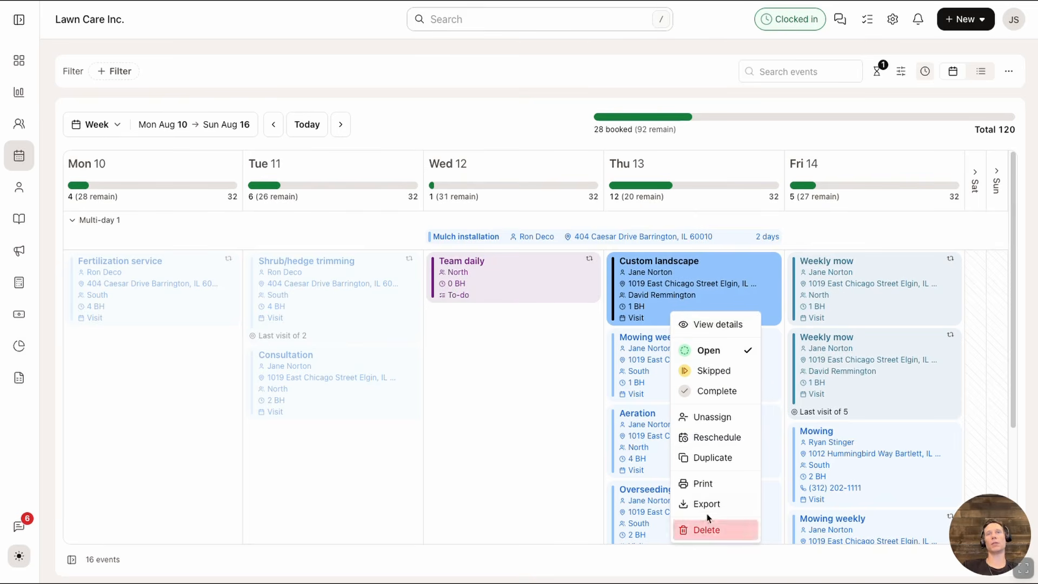
{"action": "left_click", "coordinate": [571, 358]}
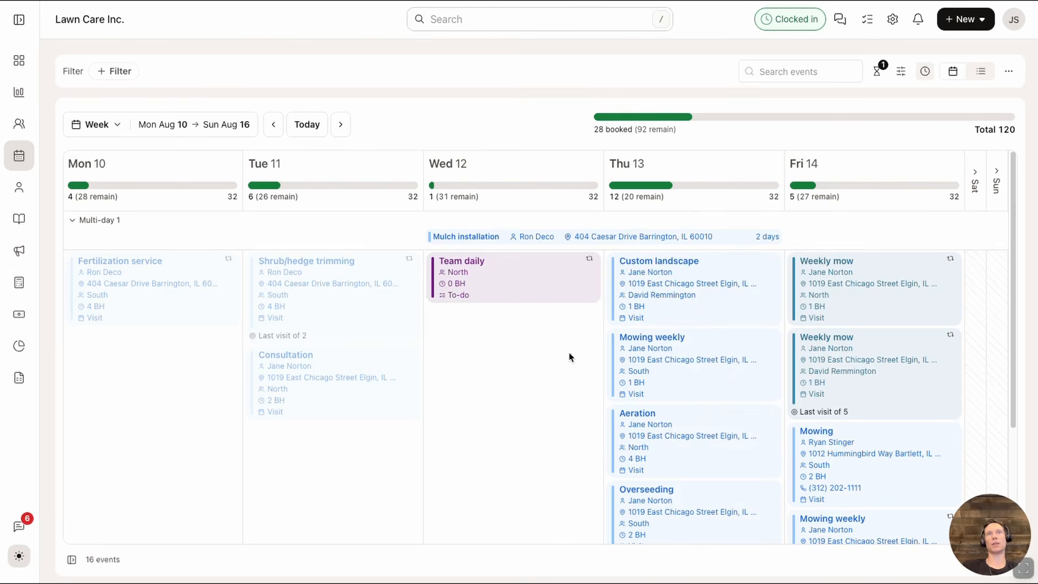
{"action": "left_click", "coordinate": [652, 314]}
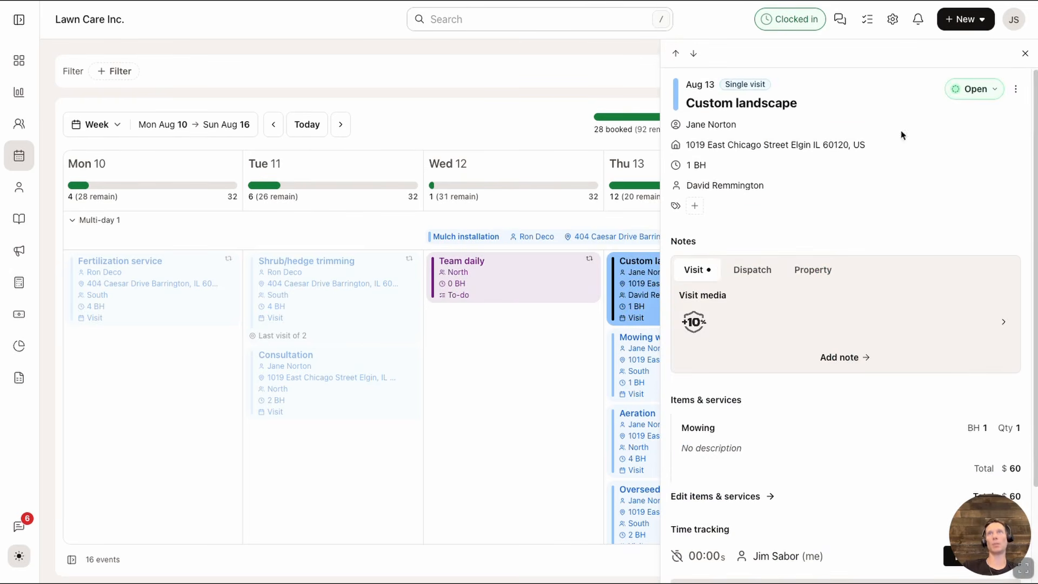
{"action": "left_click", "coordinate": [1023, 56]}
Try selecting a block of Thursday and Friday visits, the single Custom landscape visit and all Thursday events, clearing the selections.
{"action": "left_click_drag", "start_coordinate": [551, 335], "coordinate": [864, 504]}
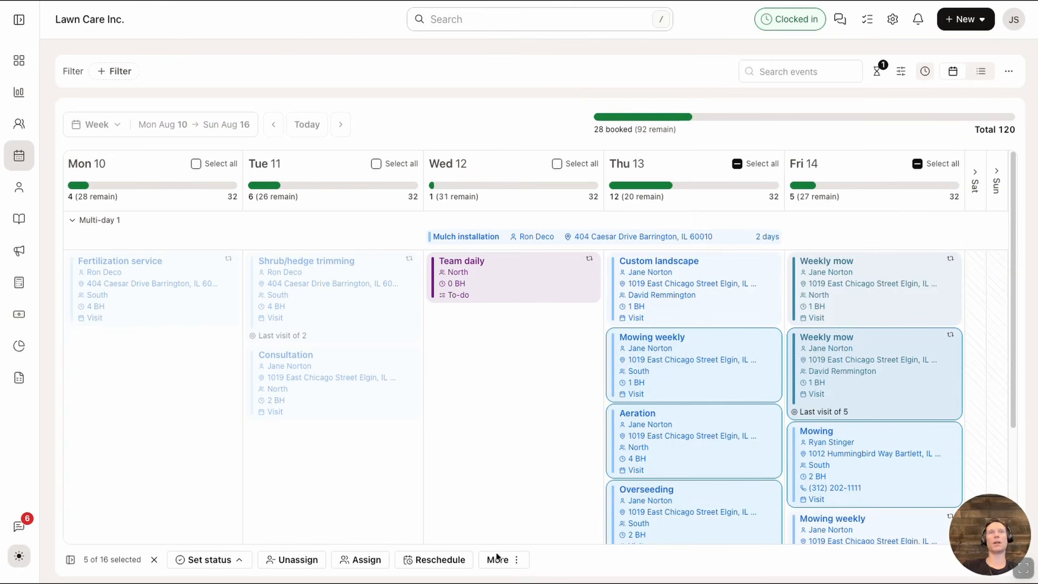
{"action": "left_click", "coordinate": [155, 560]}
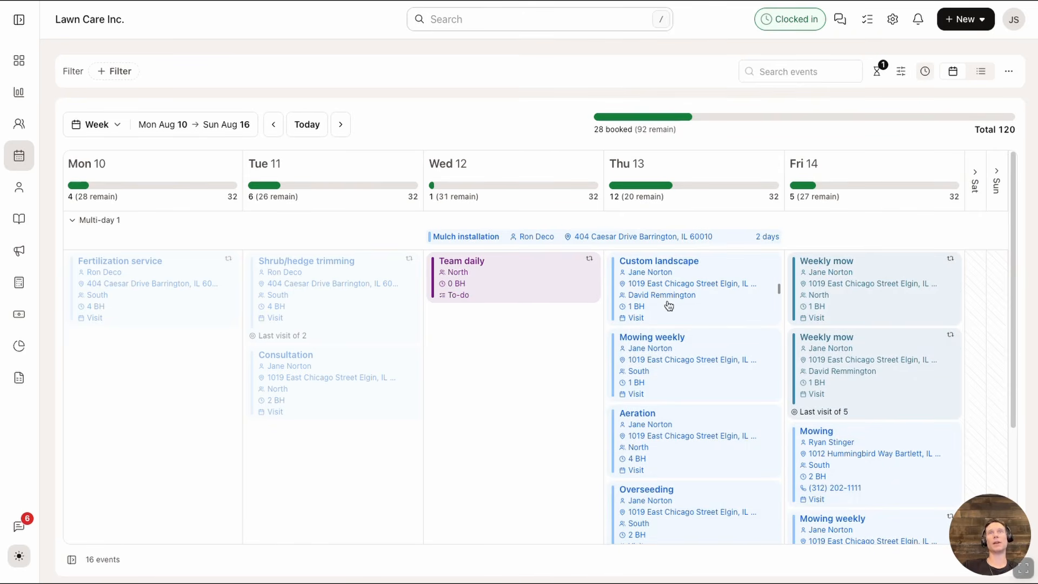
{"action": "left_click", "coordinate": [723, 313], "text": "ctrl"}
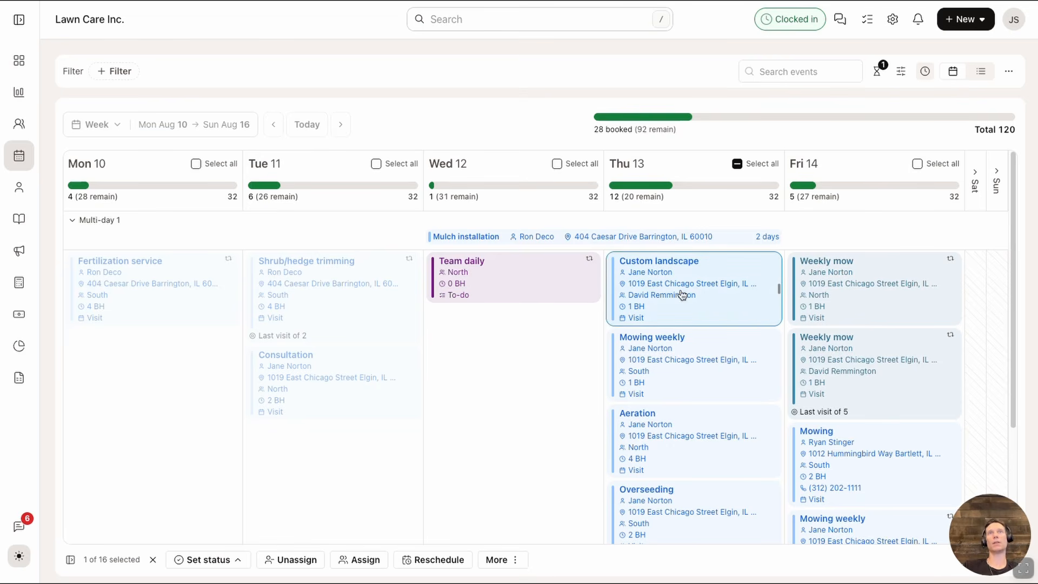
{"action": "left_click", "coordinate": [754, 166]}
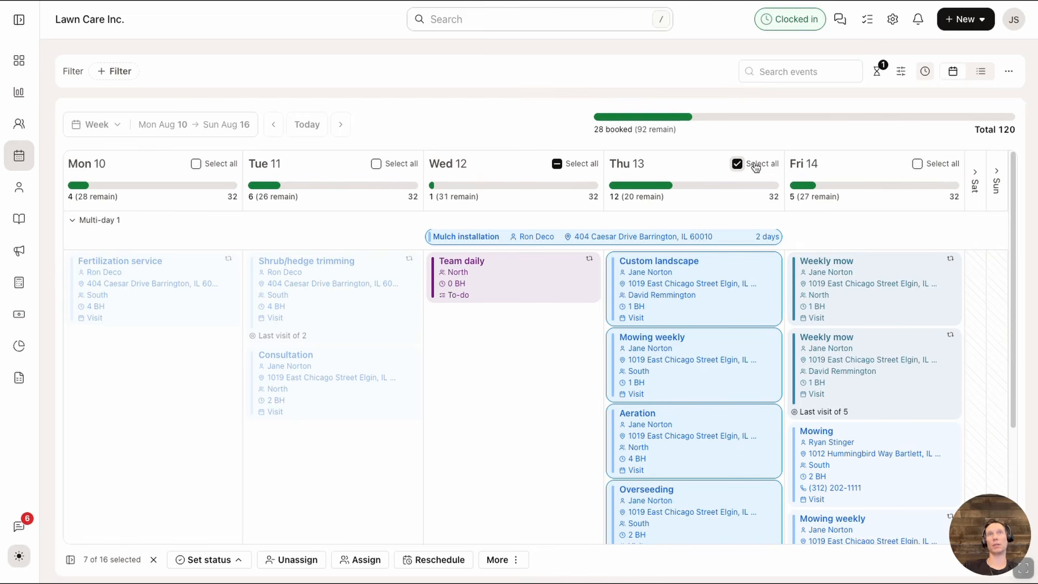
{"action": "left_click", "coordinate": [756, 166]}
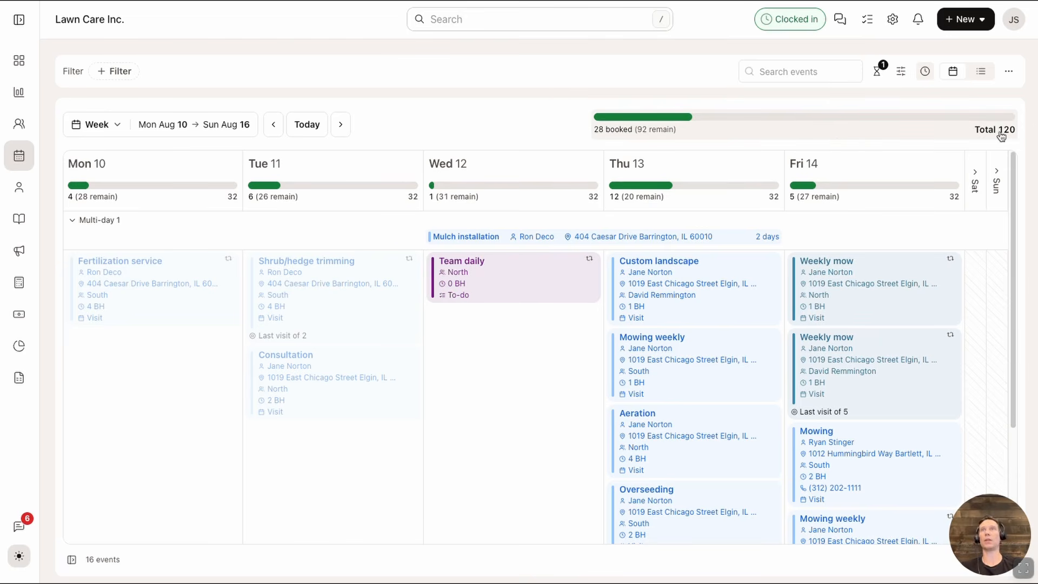
Review the week's total booked-hours breakdown by employee, by crew with the North crew expanded, and by type, closing the breakdown.
{"action": "left_click", "coordinate": [799, 139]}
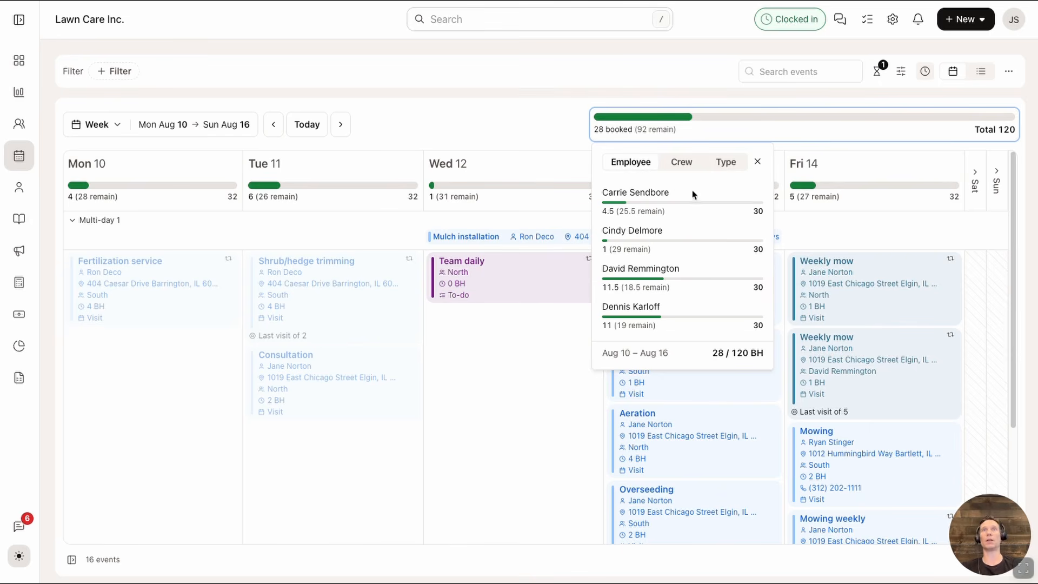
{"action": "left_click", "coordinate": [681, 162]}
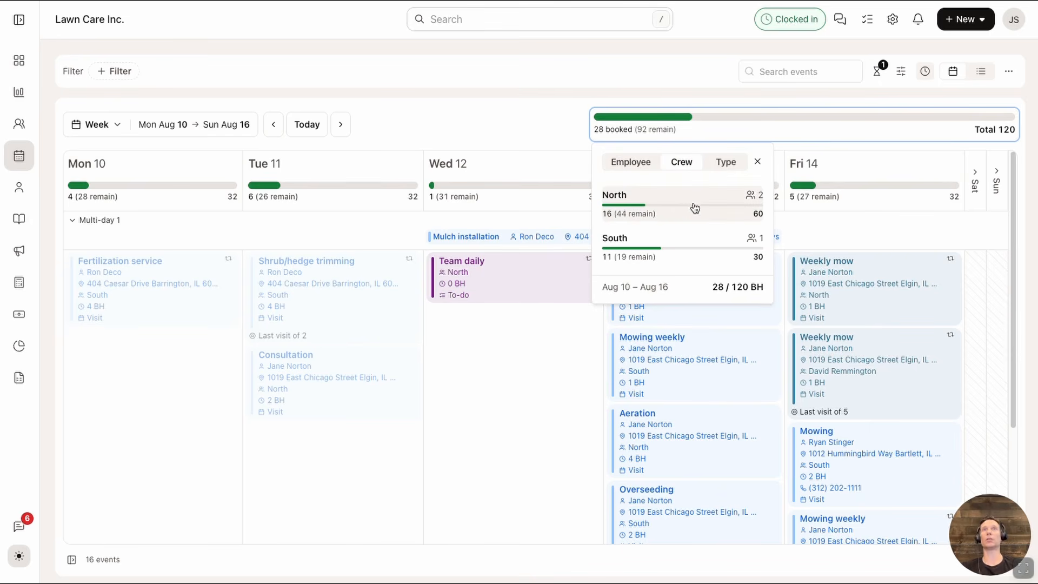
{"action": "left_click", "coordinate": [689, 202]}
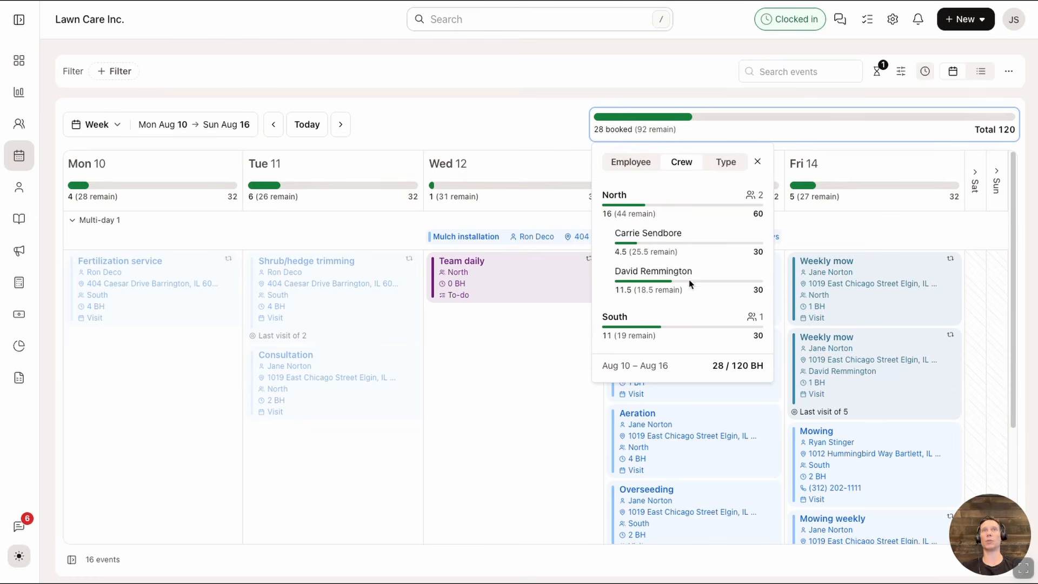
{"action": "left_click", "coordinate": [689, 207]}
{"action": "left_click", "coordinate": [726, 163]}
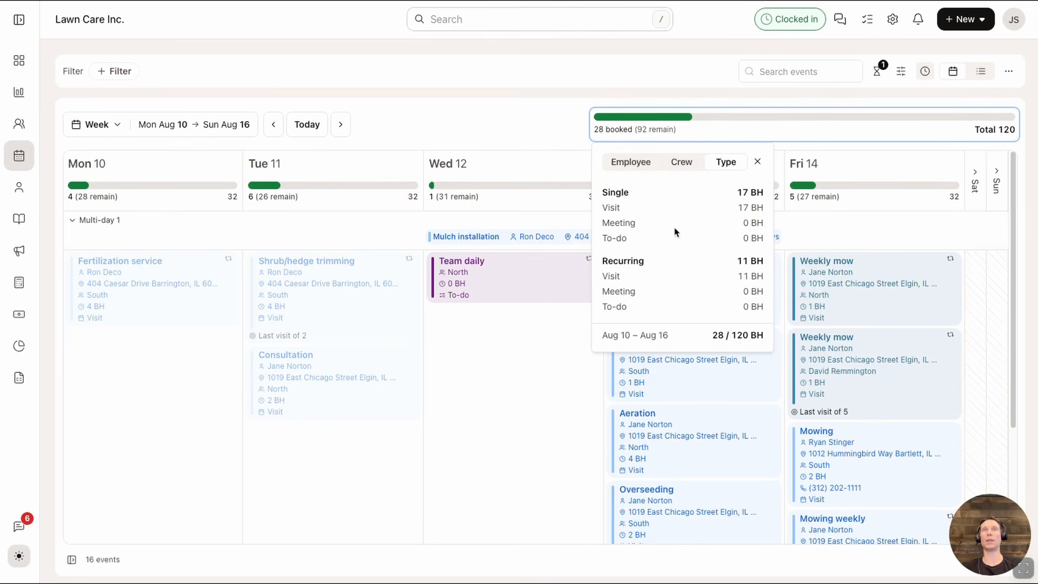
{"action": "left_click", "coordinate": [569, 140]}
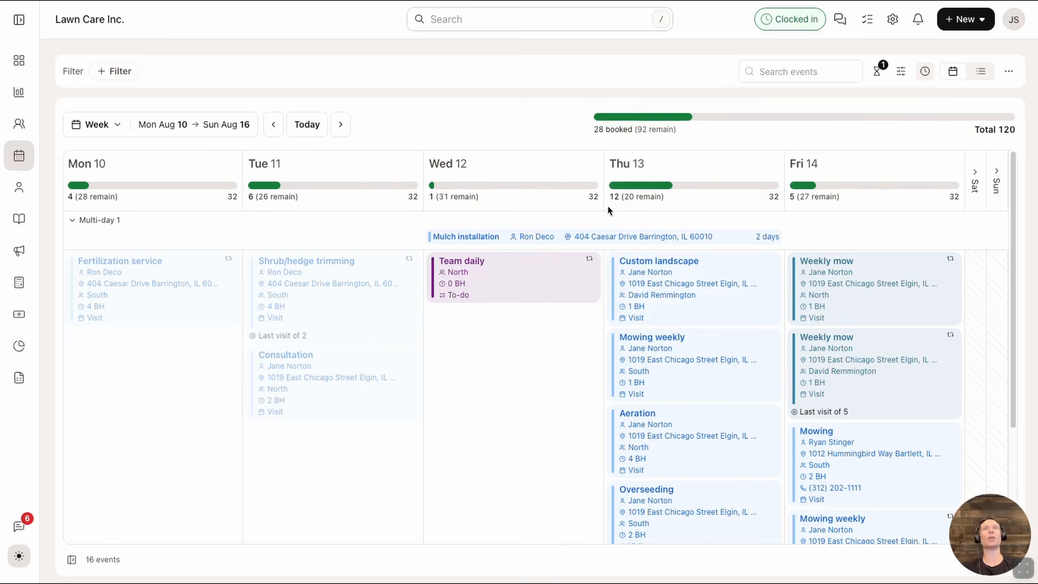
View Thursday 13's booked-hours breakdown by type, crew and employee.
{"action": "left_click", "coordinate": [670, 198]}
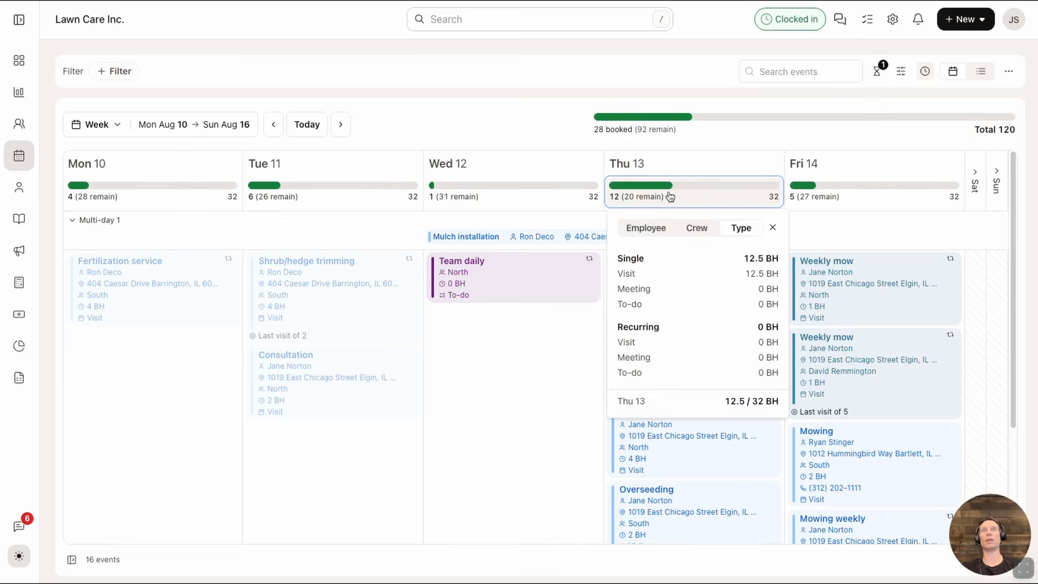
{"action": "left_click", "coordinate": [693, 227]}
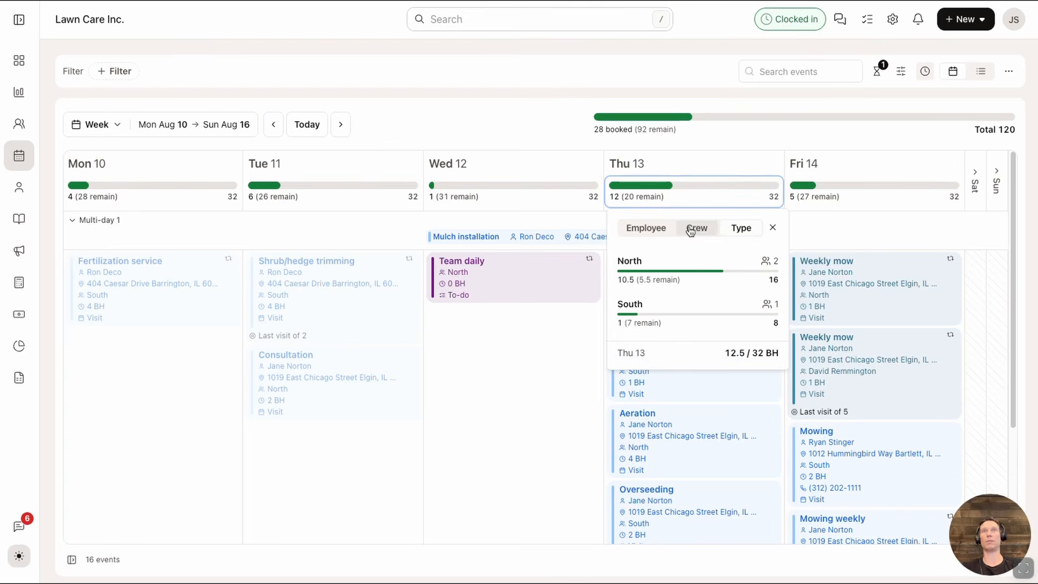
{"action": "left_click", "coordinate": [657, 231]}
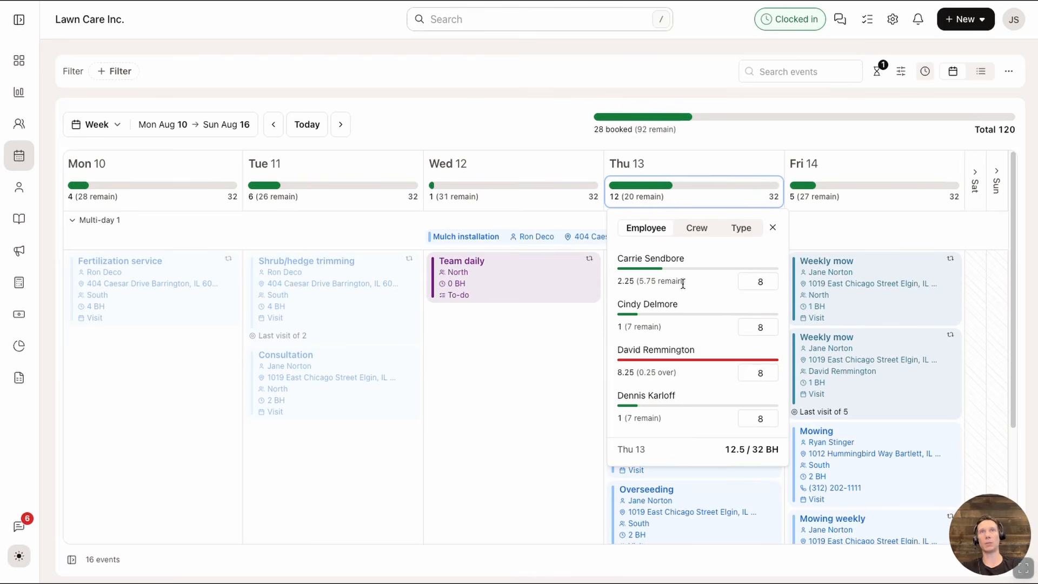
Set the first listed employee's available hours for Thursday 13 to 0 and close the breakdown.
{"action": "left_click_drag", "start_coordinate": [619, 258], "coordinate": [691, 264]}
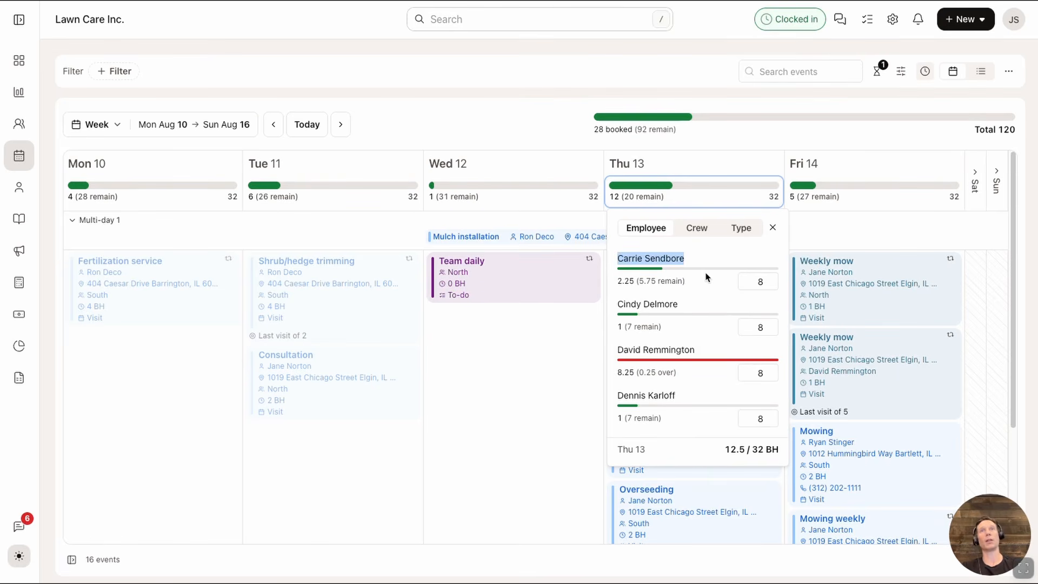
{"action": "left_click", "coordinate": [760, 282]}
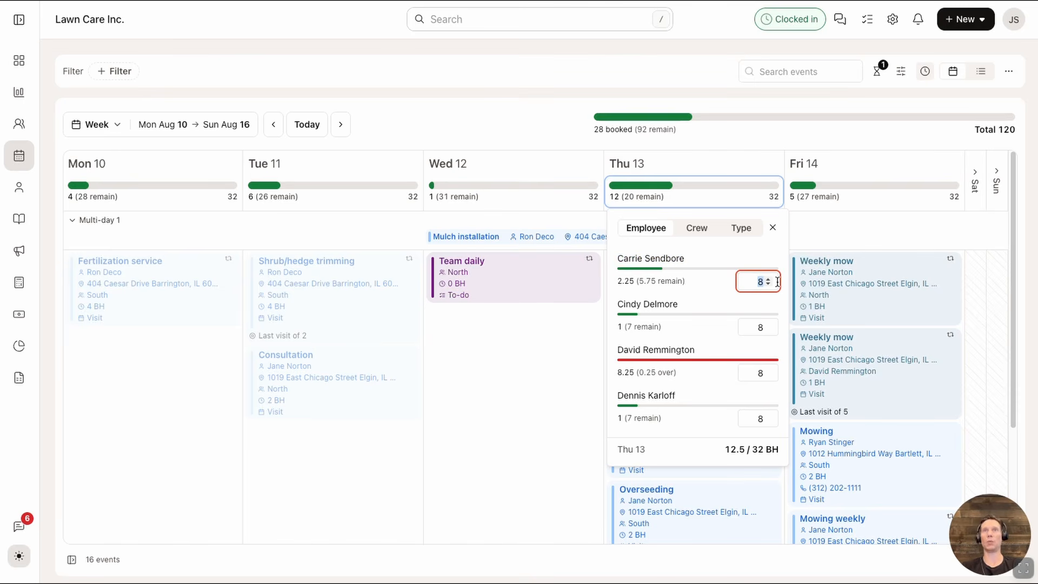
{"action": "type", "text": "0"}
{"action": "left_click", "coordinate": [717, 288]}
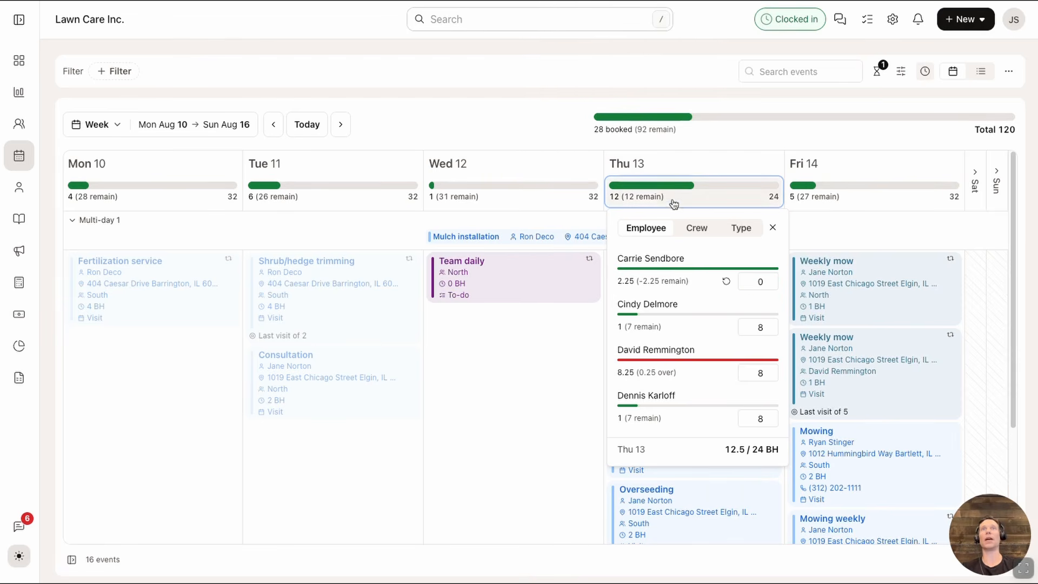
{"action": "left_click", "coordinate": [711, 146]}
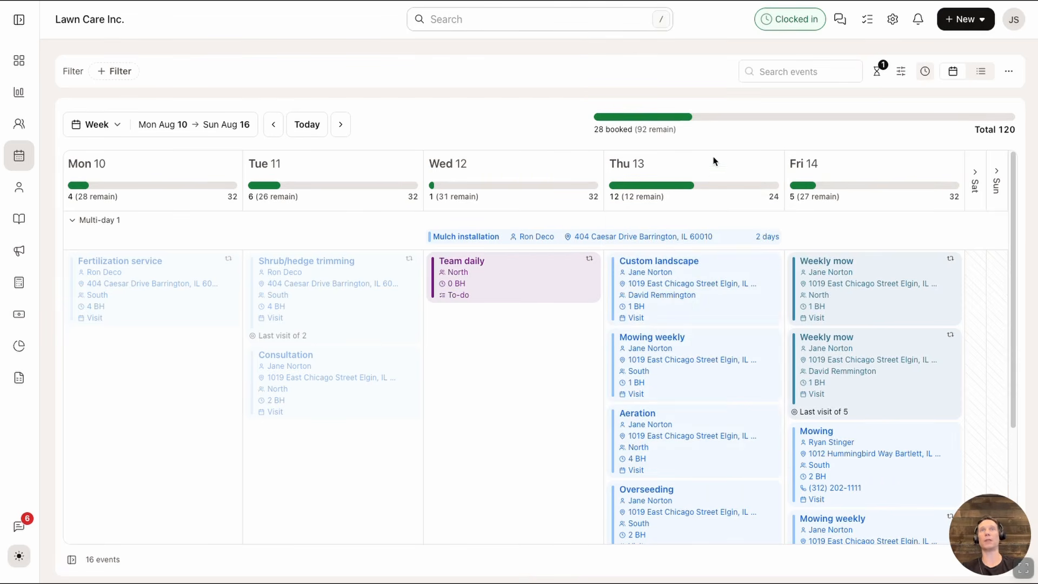